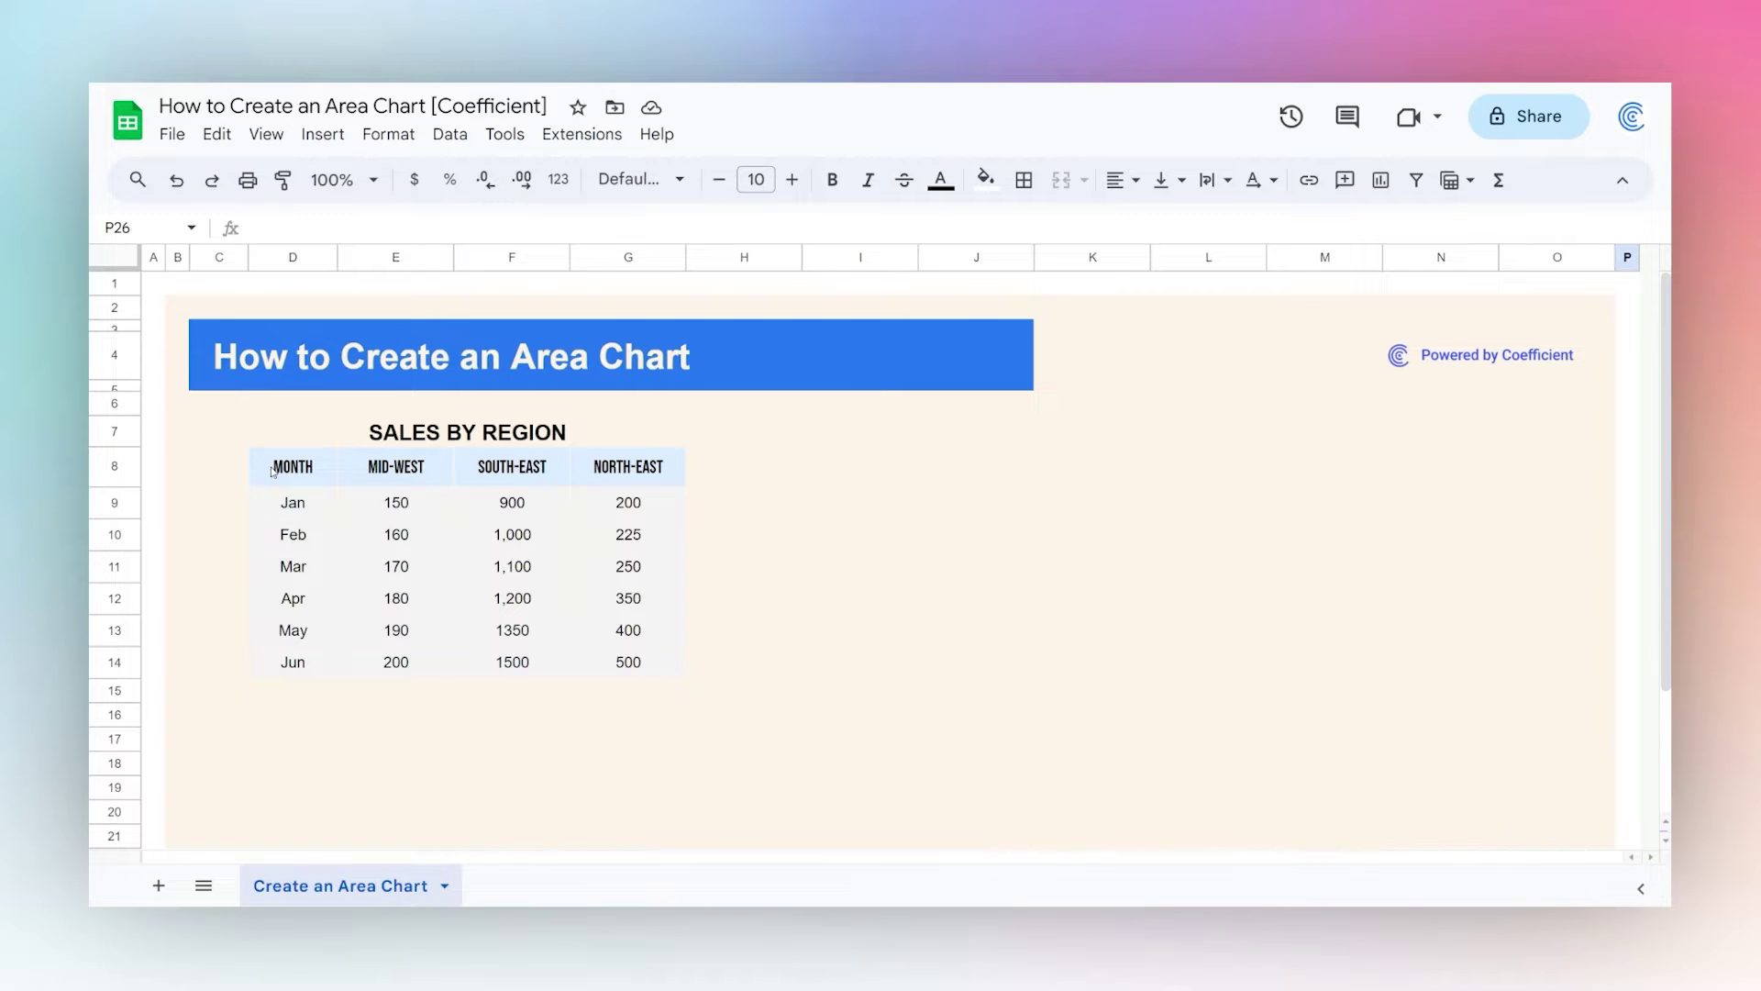
Chart the Mid-West sales for Jan–Jun (D8:E14) as an area chart.
drag(271, 471, 450, 668)
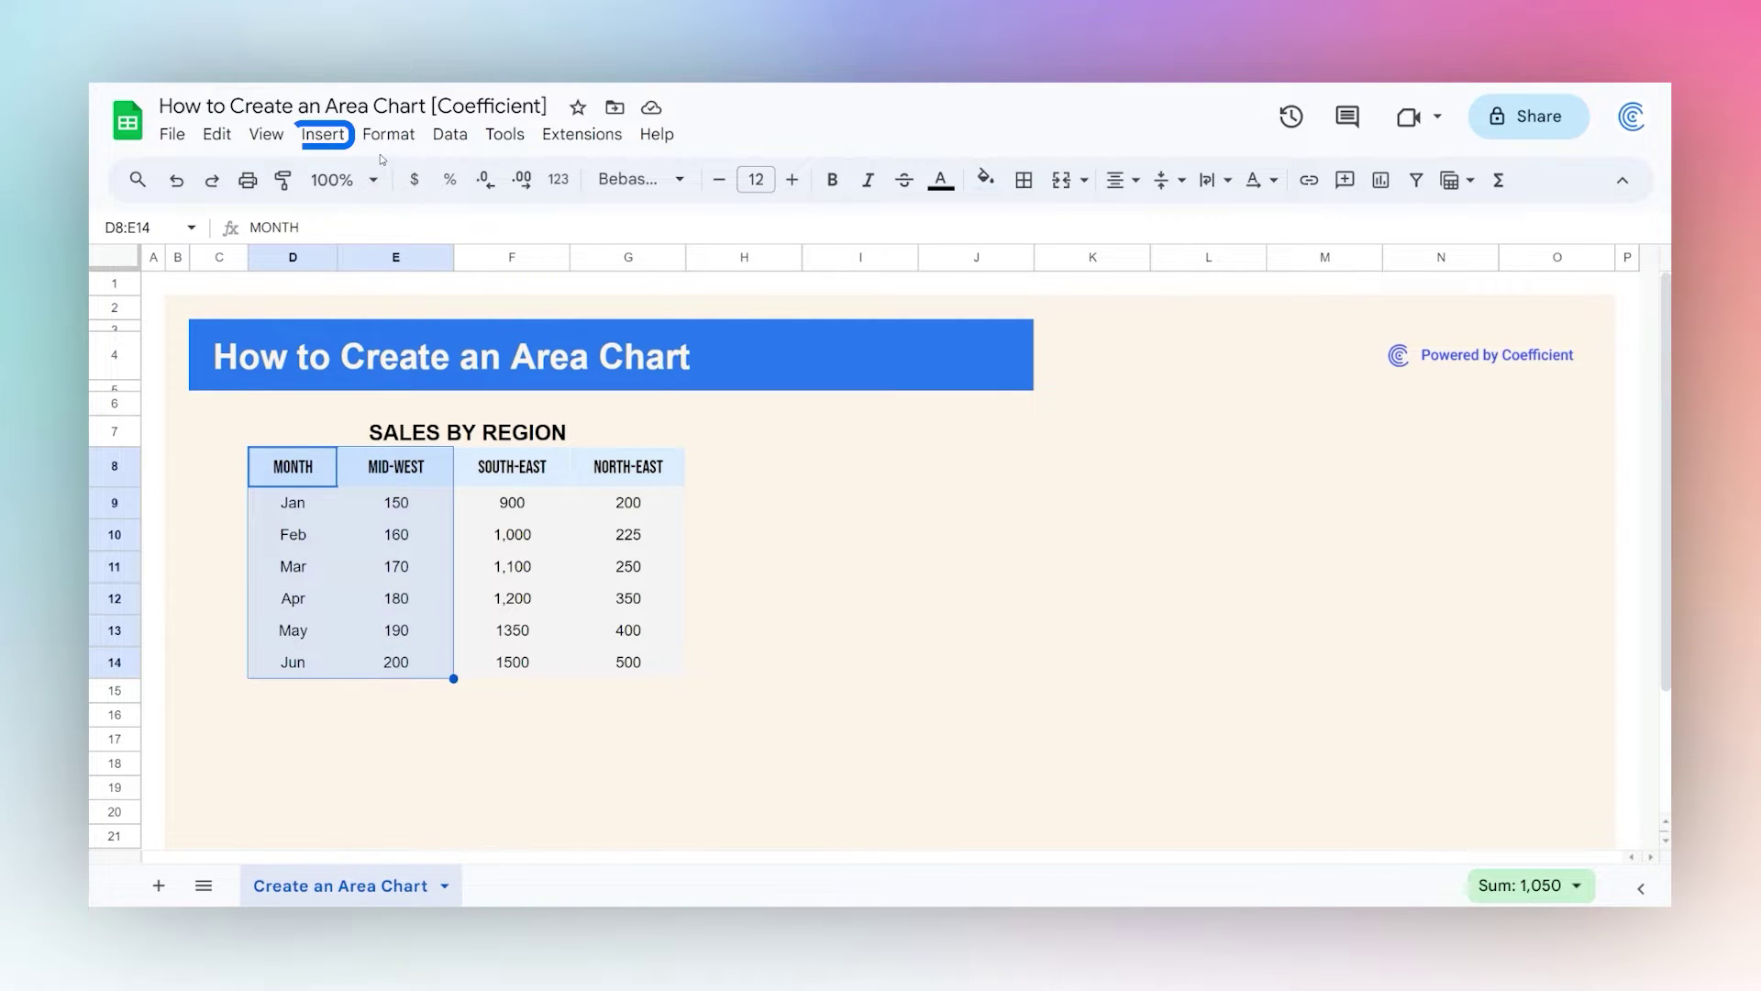
click(323, 134)
click(386, 373)
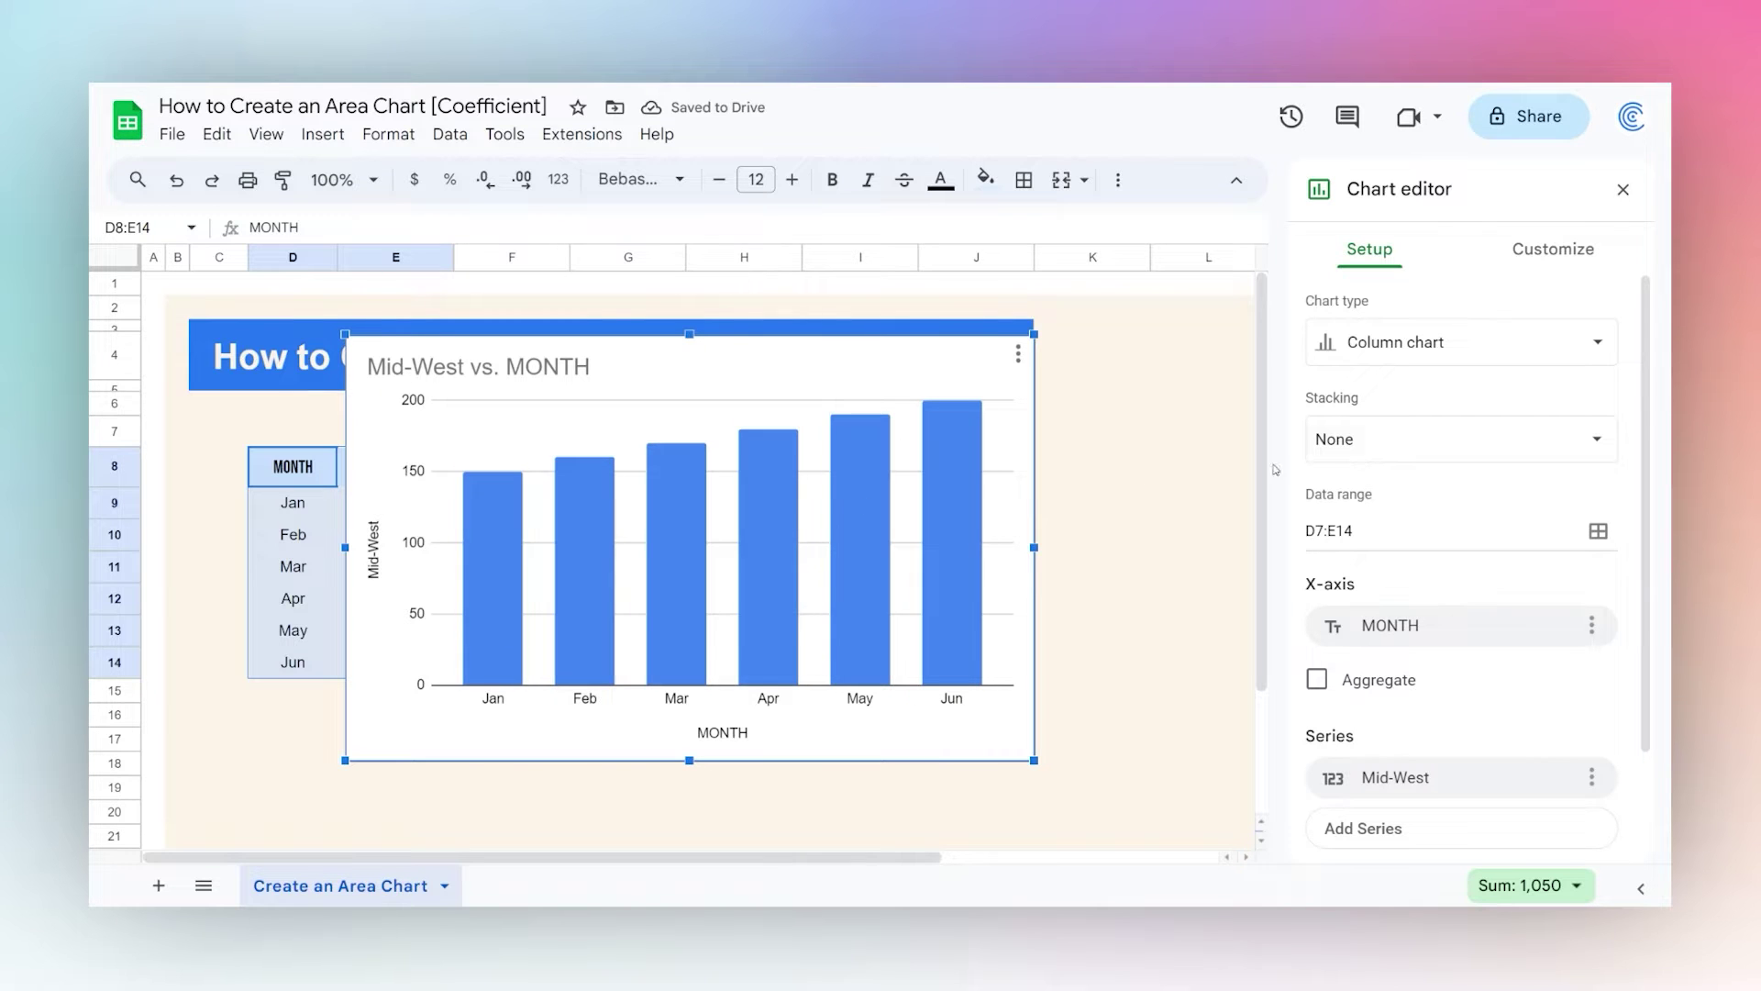
click(1439, 342)
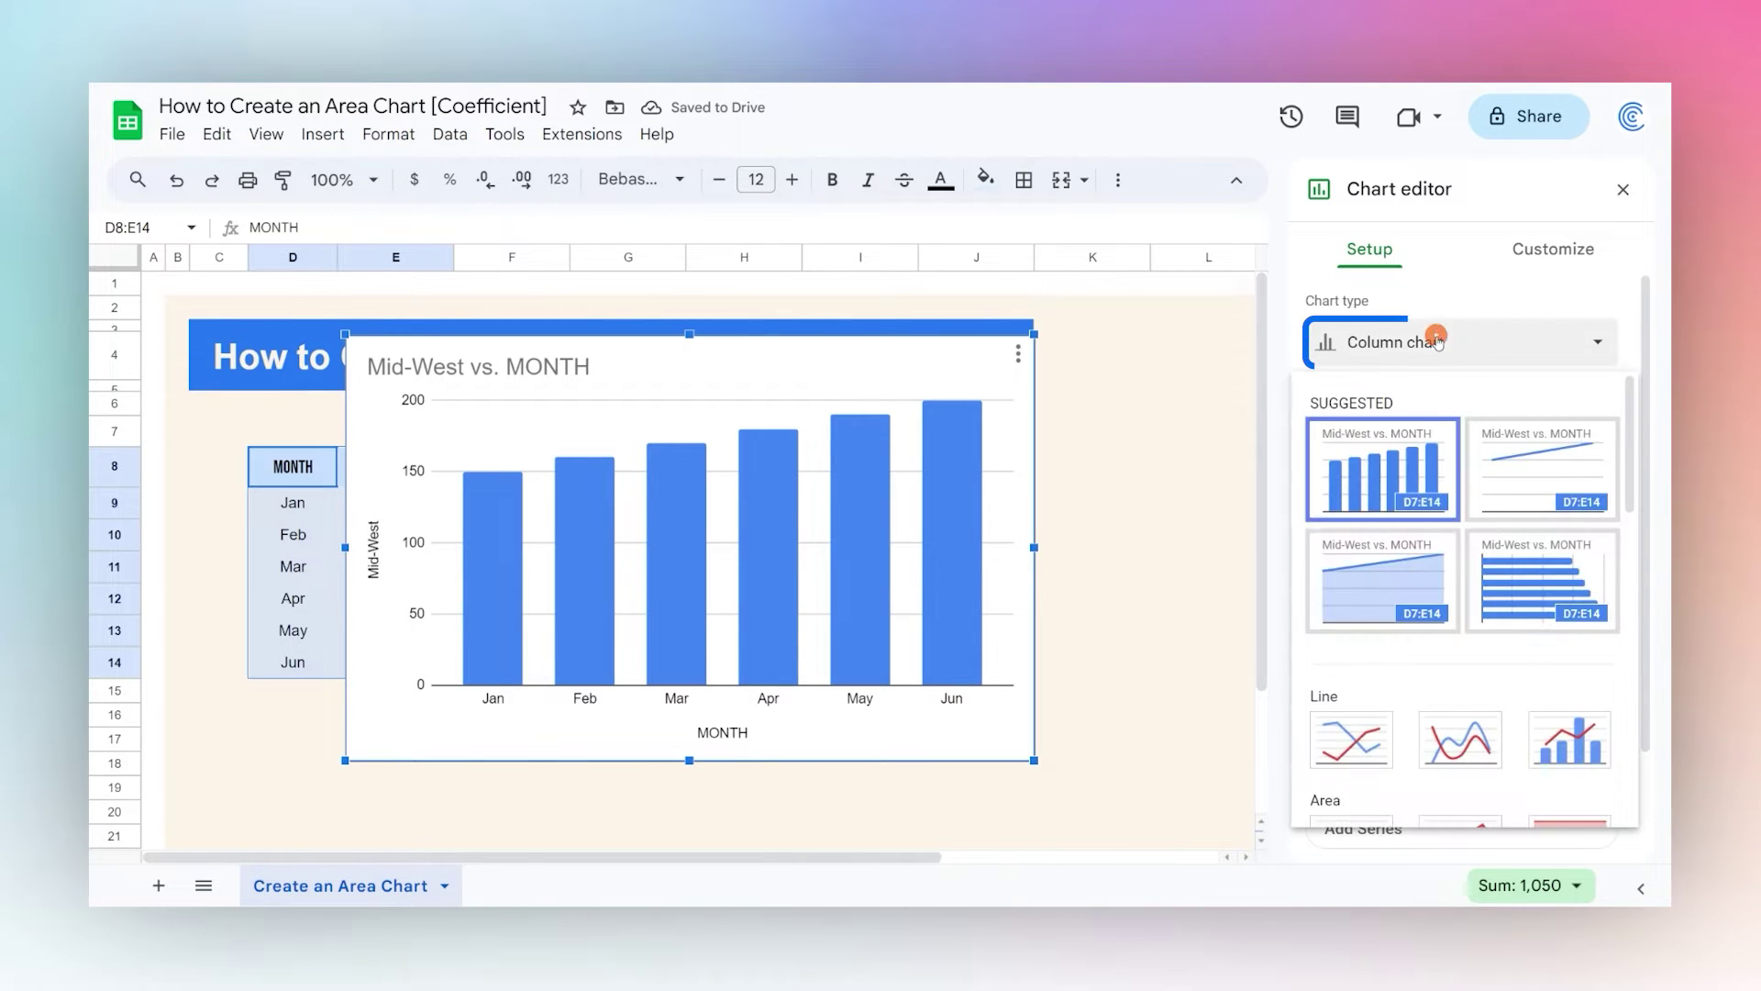
scroll(1358, 495, down, 4)
click(1358, 461)
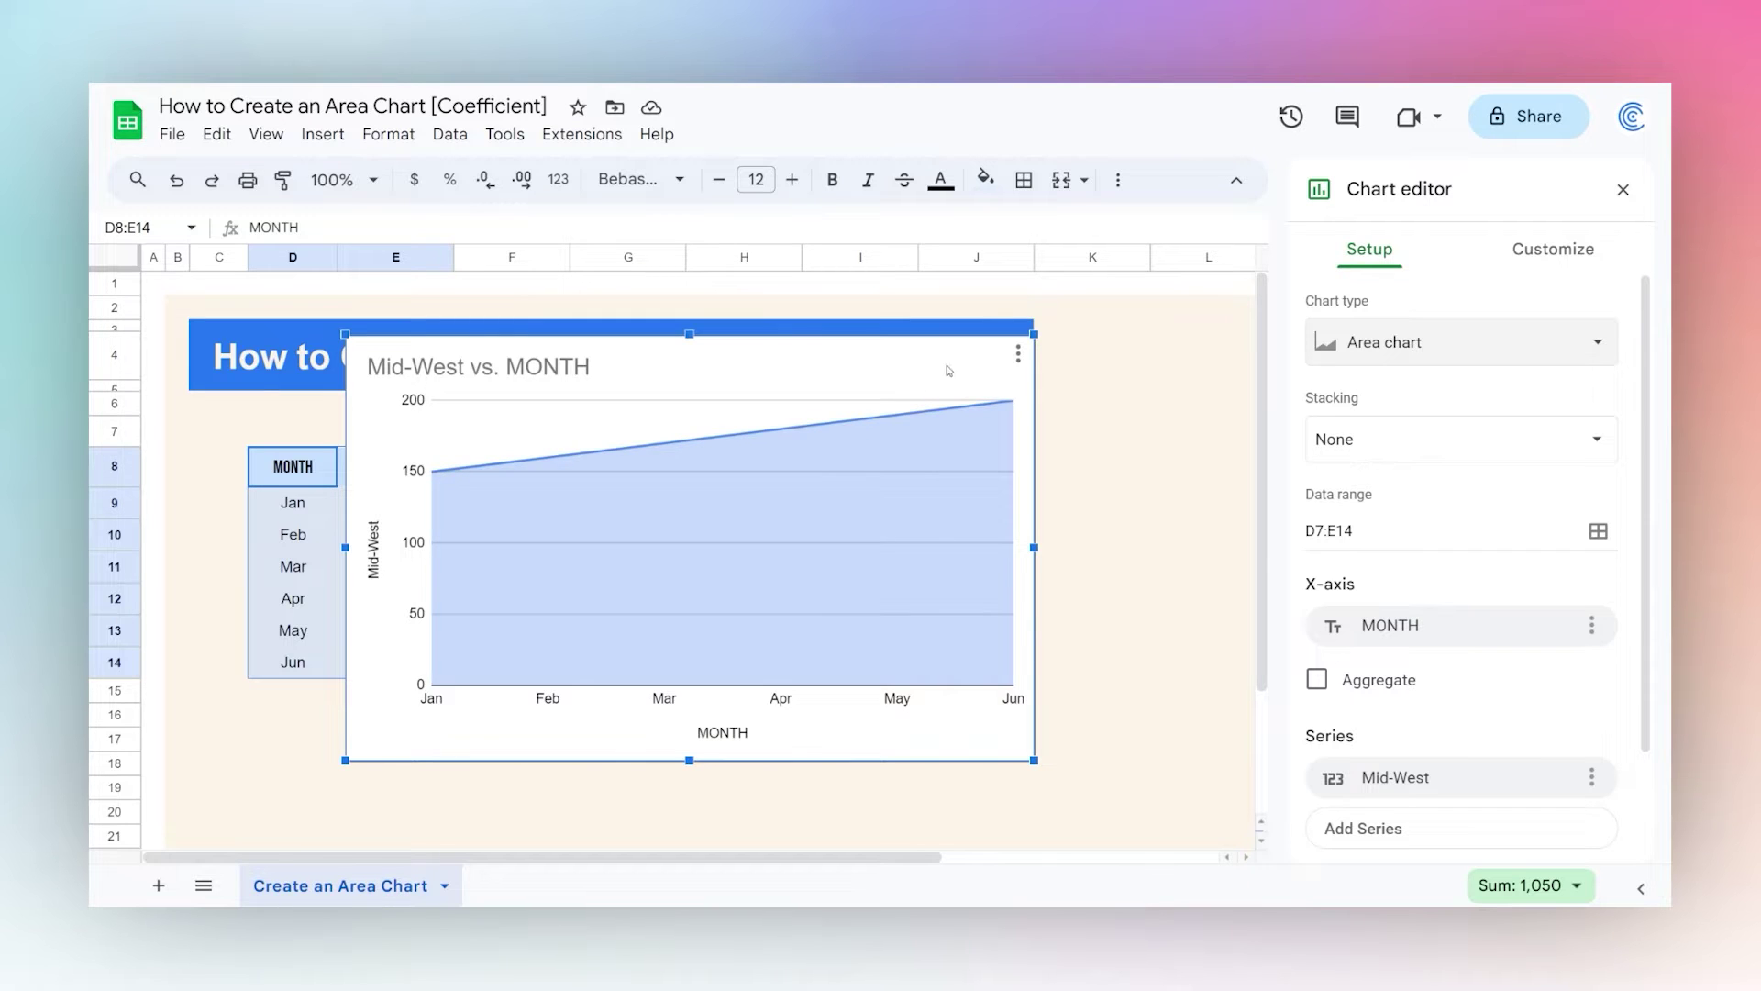
Delete the Mid-West chart and insert an area chart of D8:G14 with all three regions.
click(1017, 352)
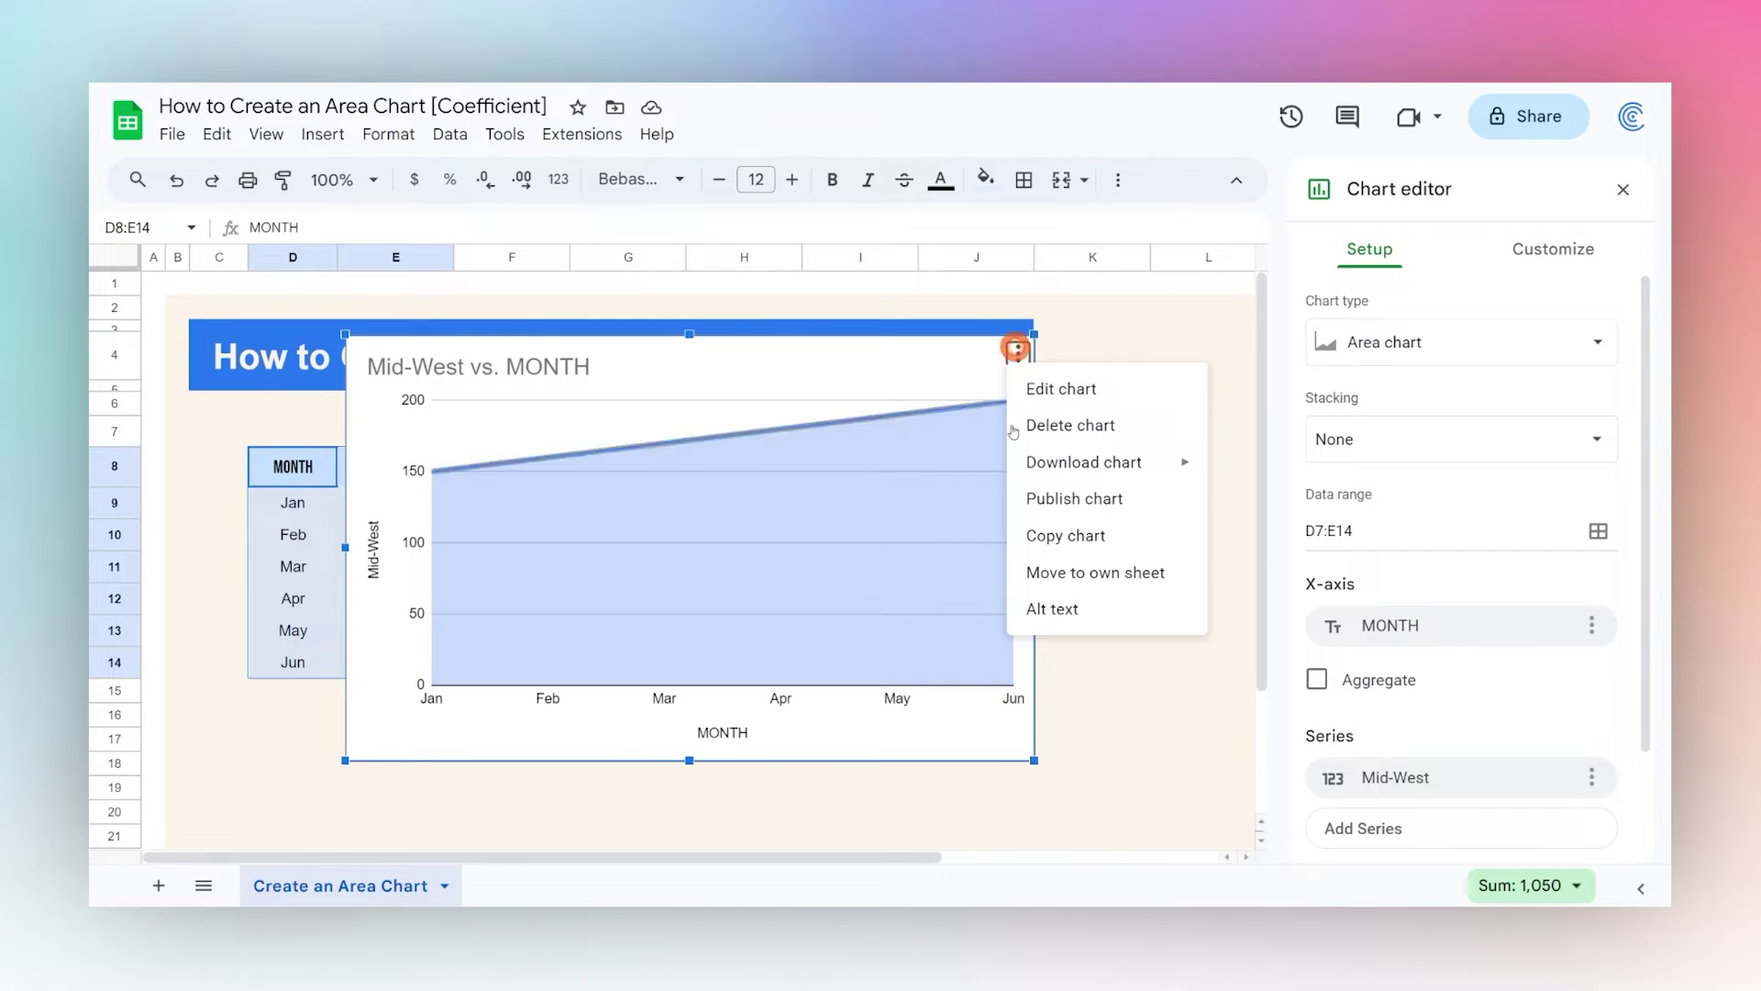
click(1061, 425)
drag(311, 472, 636, 660)
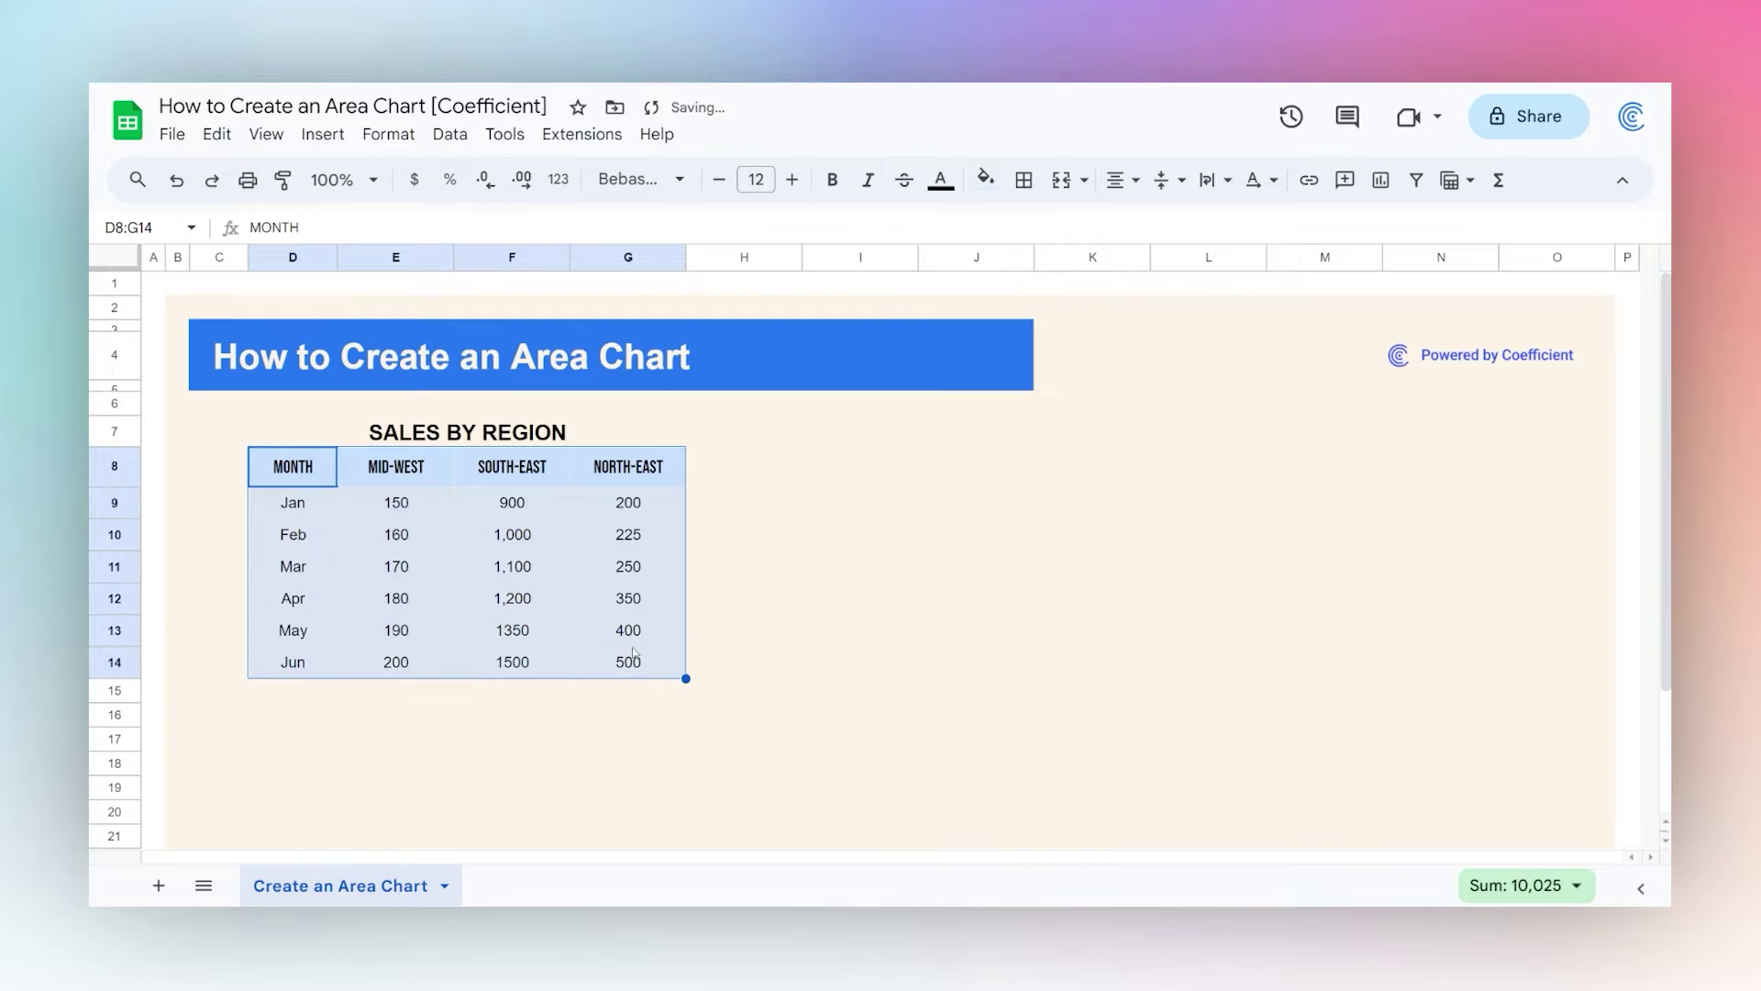
click(319, 135)
click(358, 375)
click(1356, 342)
scroll(1347, 642, down, 3)
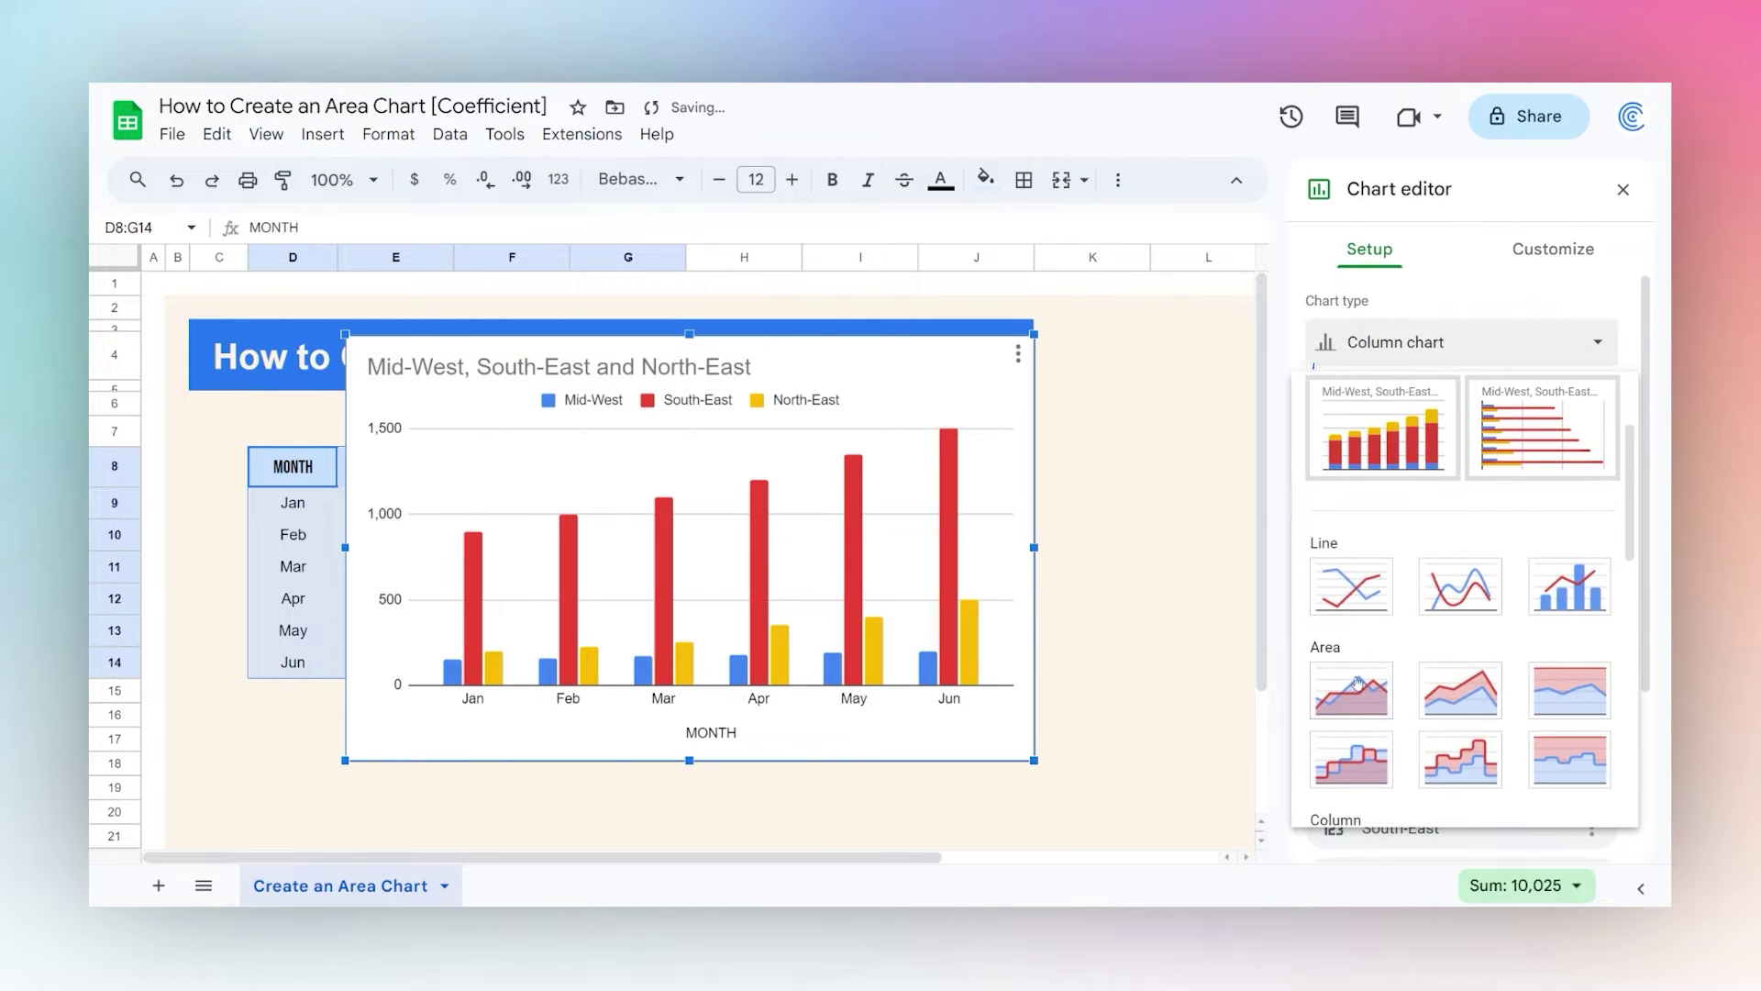
click(1347, 702)
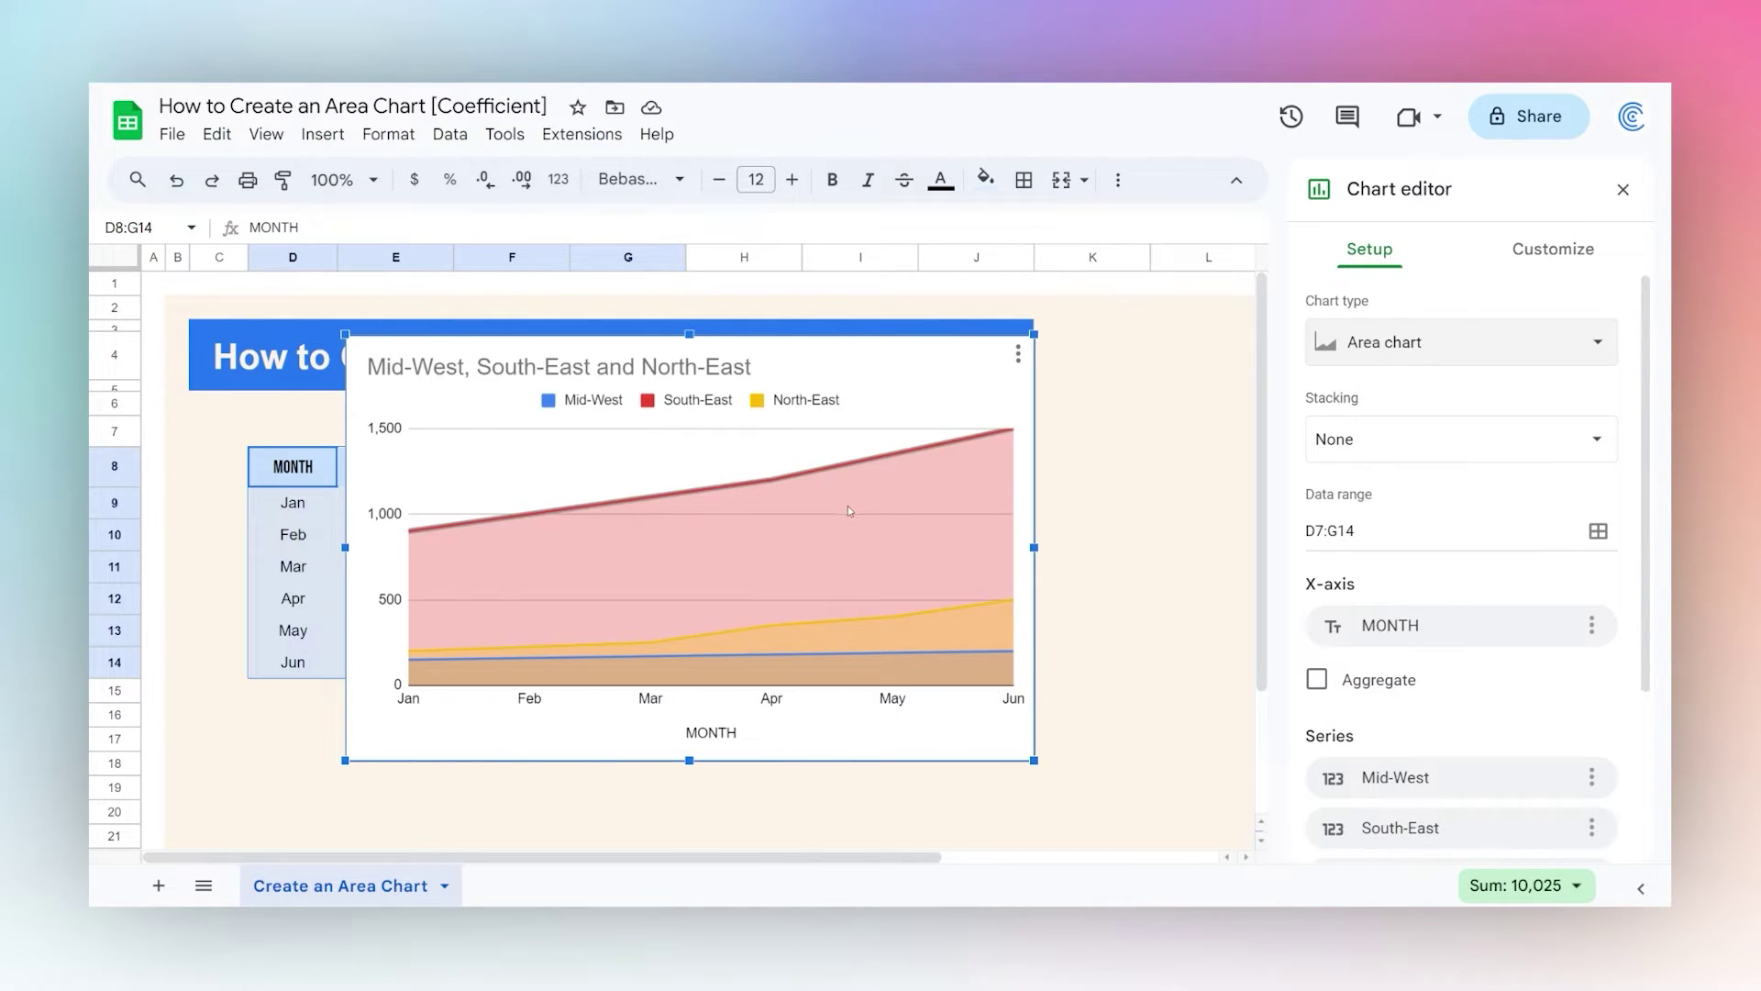
Set the area chart's stacking to Standard, layering Mid-West, South-East and North-East.
click(1387, 442)
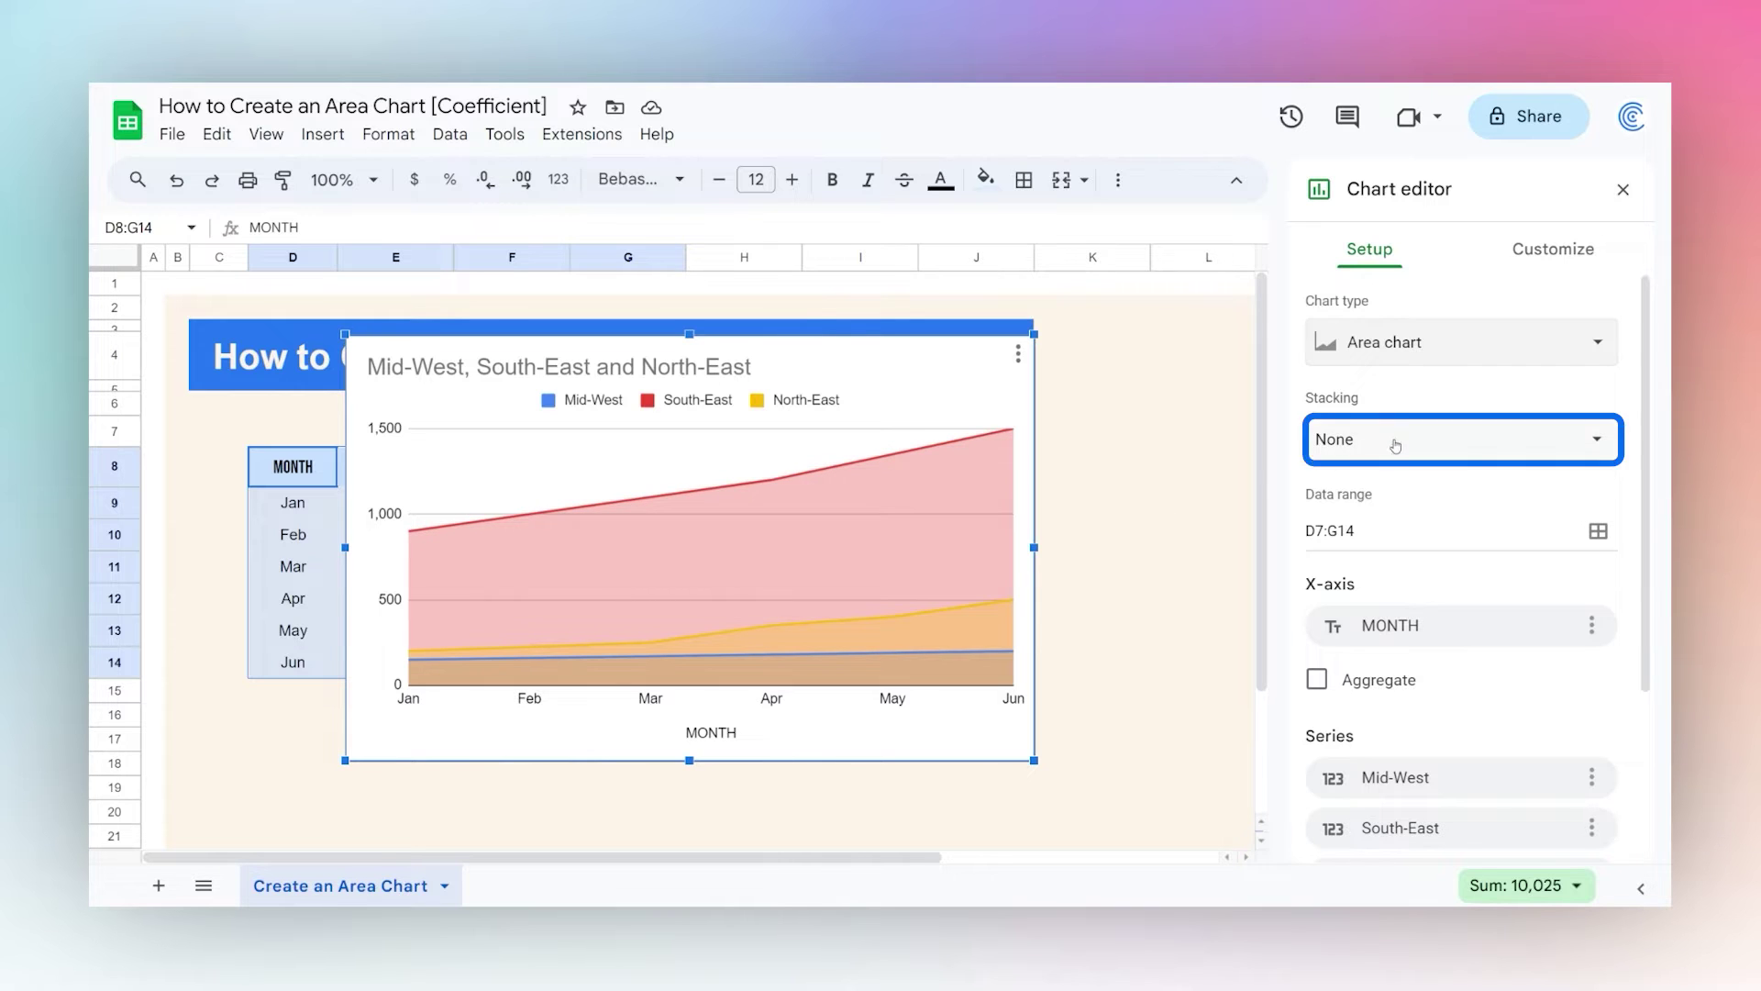
click(1383, 472)
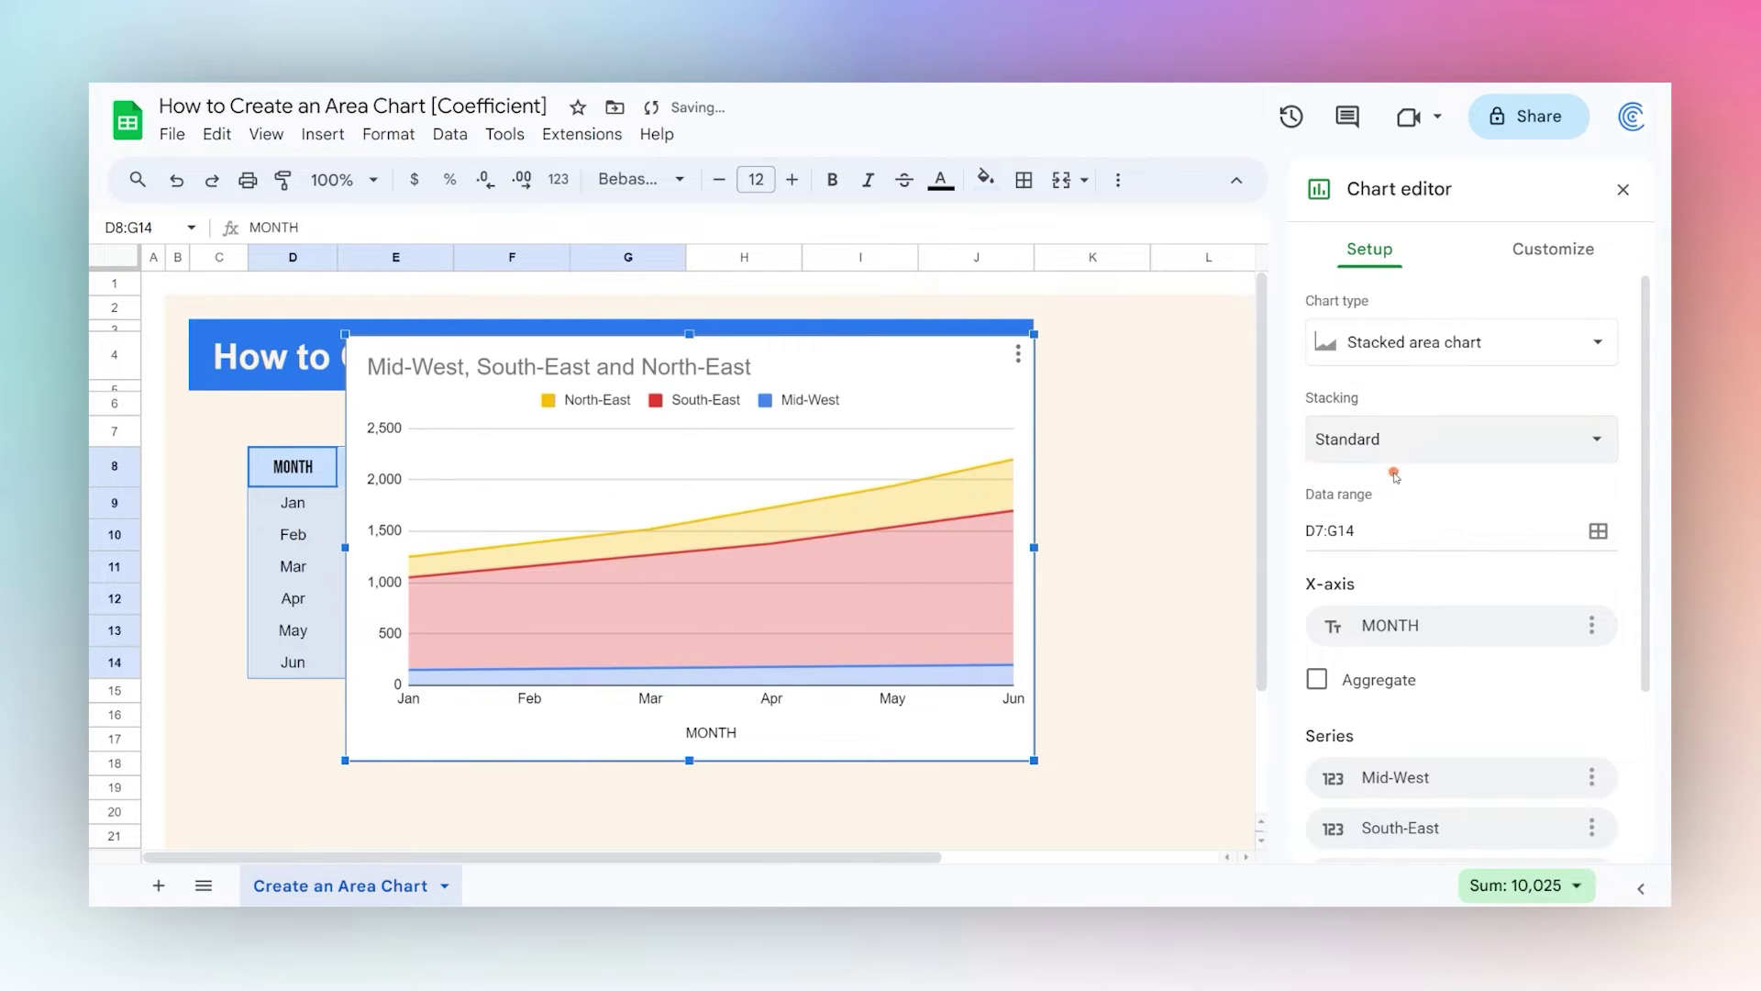
click(1407, 342)
scroll(1459, 617, down, 5)
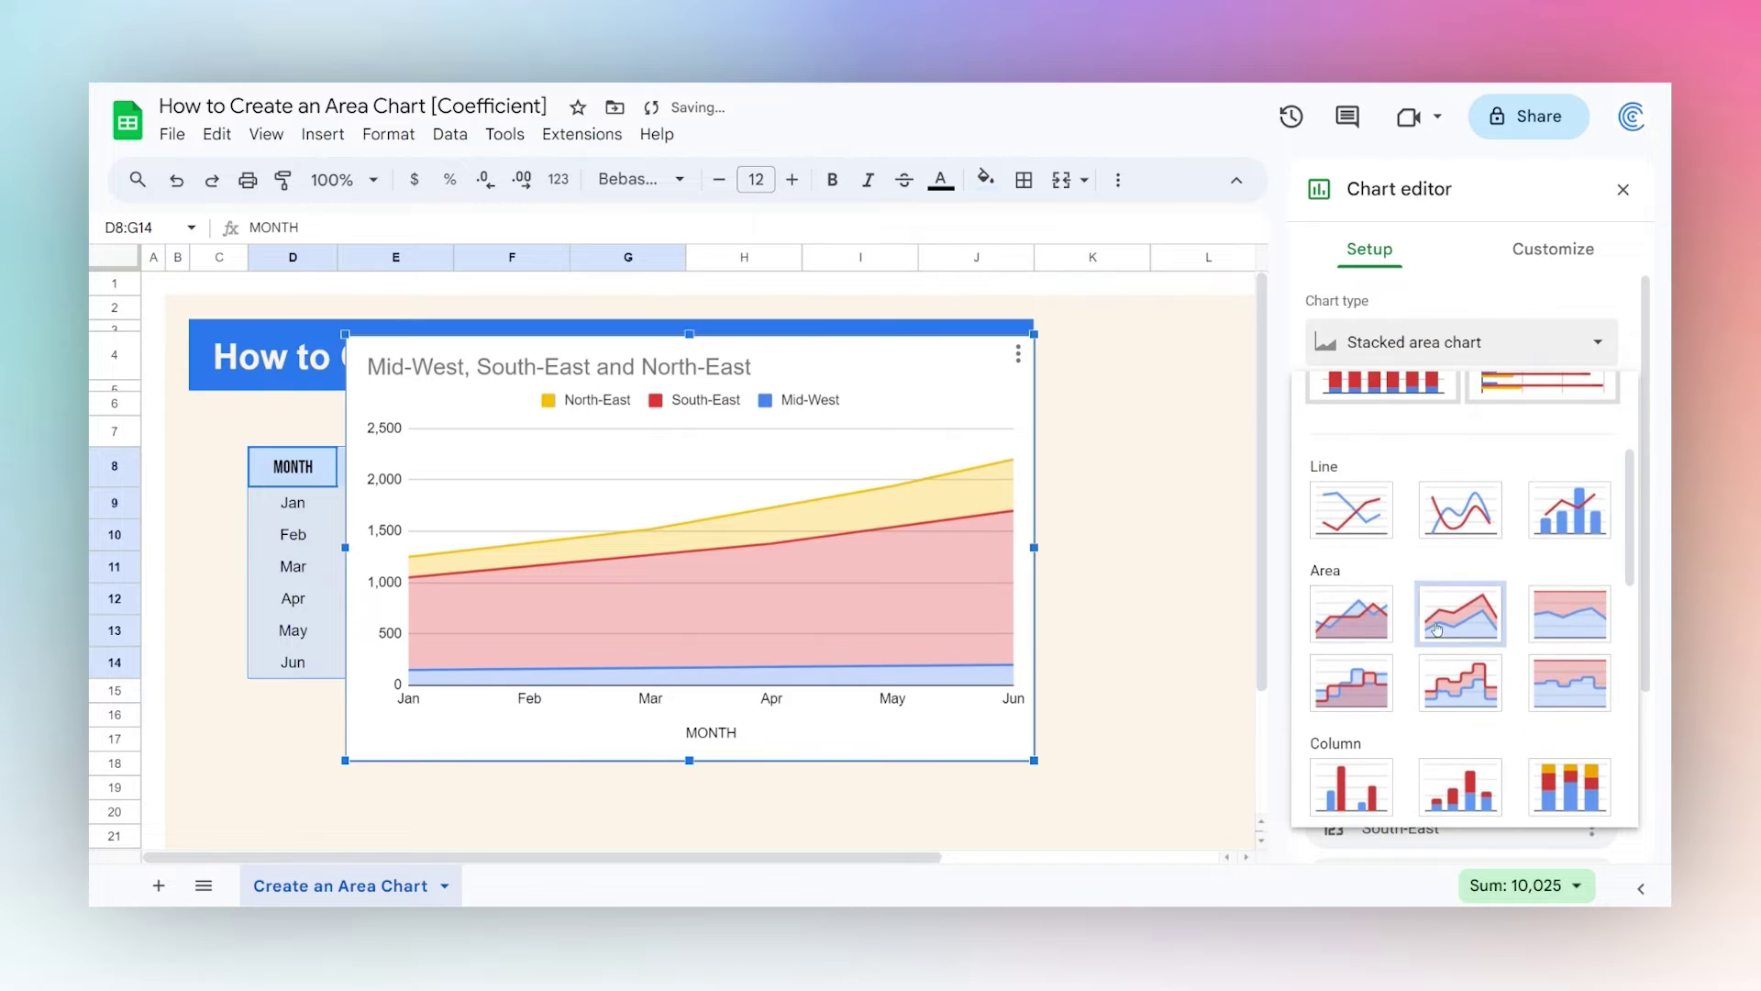
click(1351, 622)
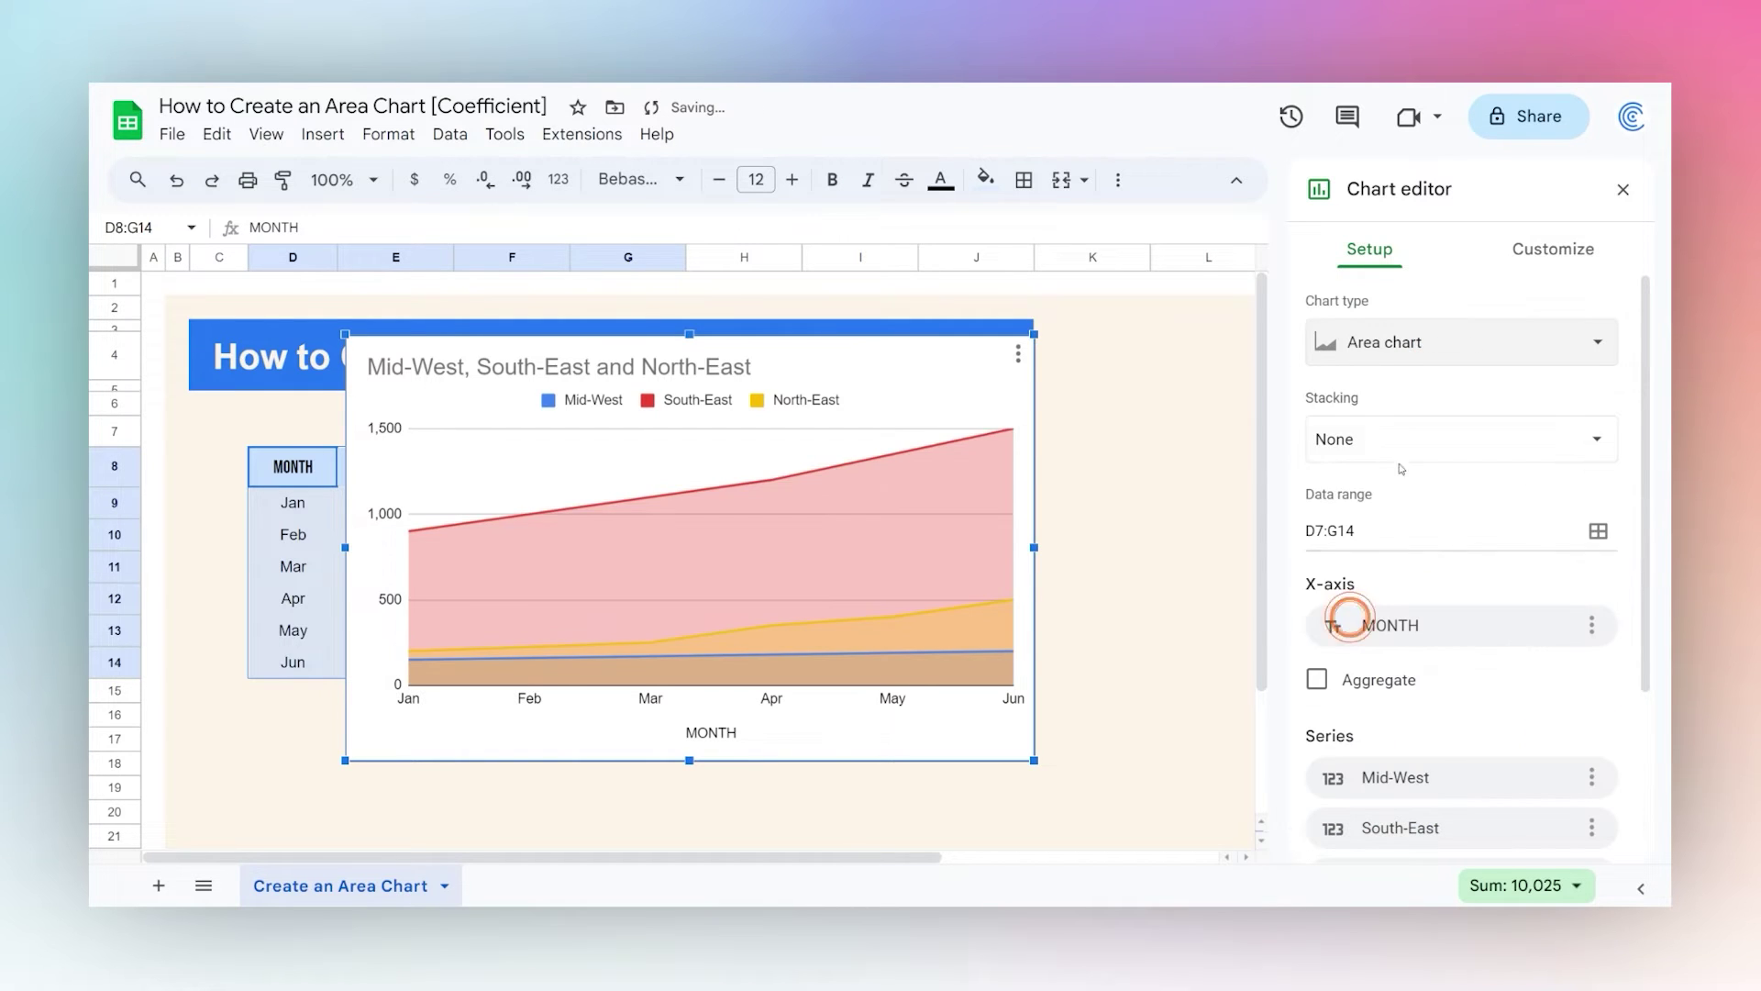
click(1390, 439)
click(1380, 471)
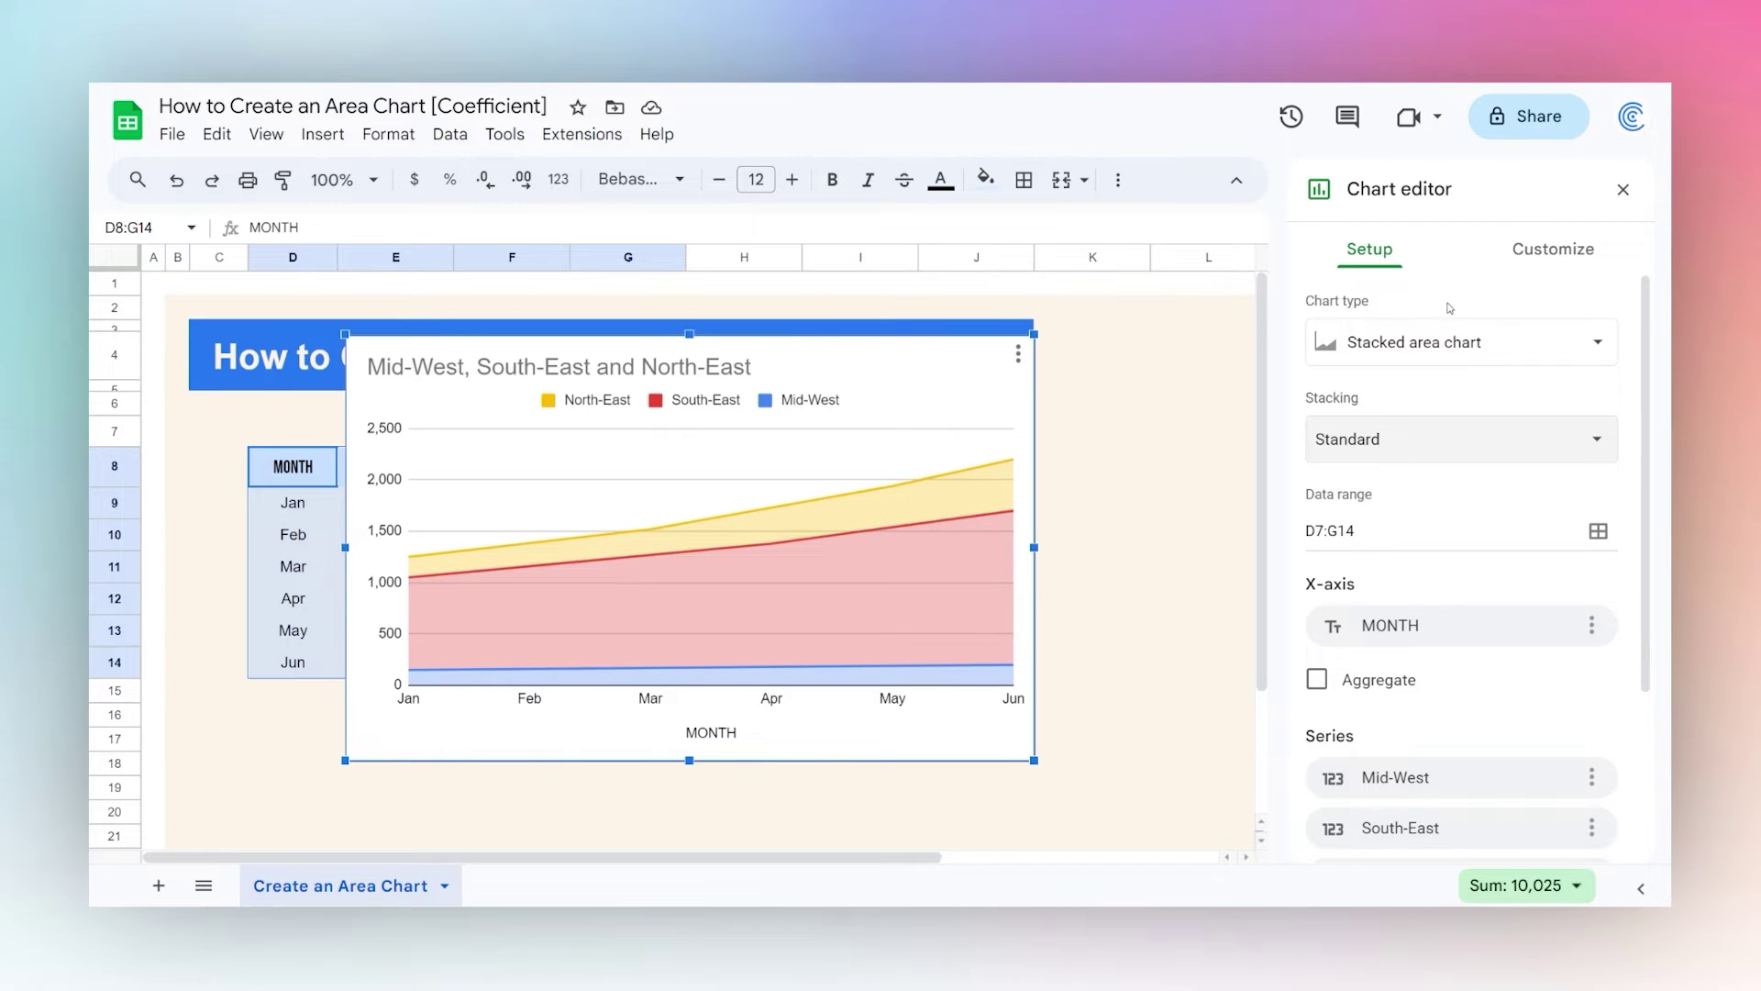
click(1553, 249)
Set the chart's background colour and border colour to cream.
click(1367, 305)
click(1343, 398)
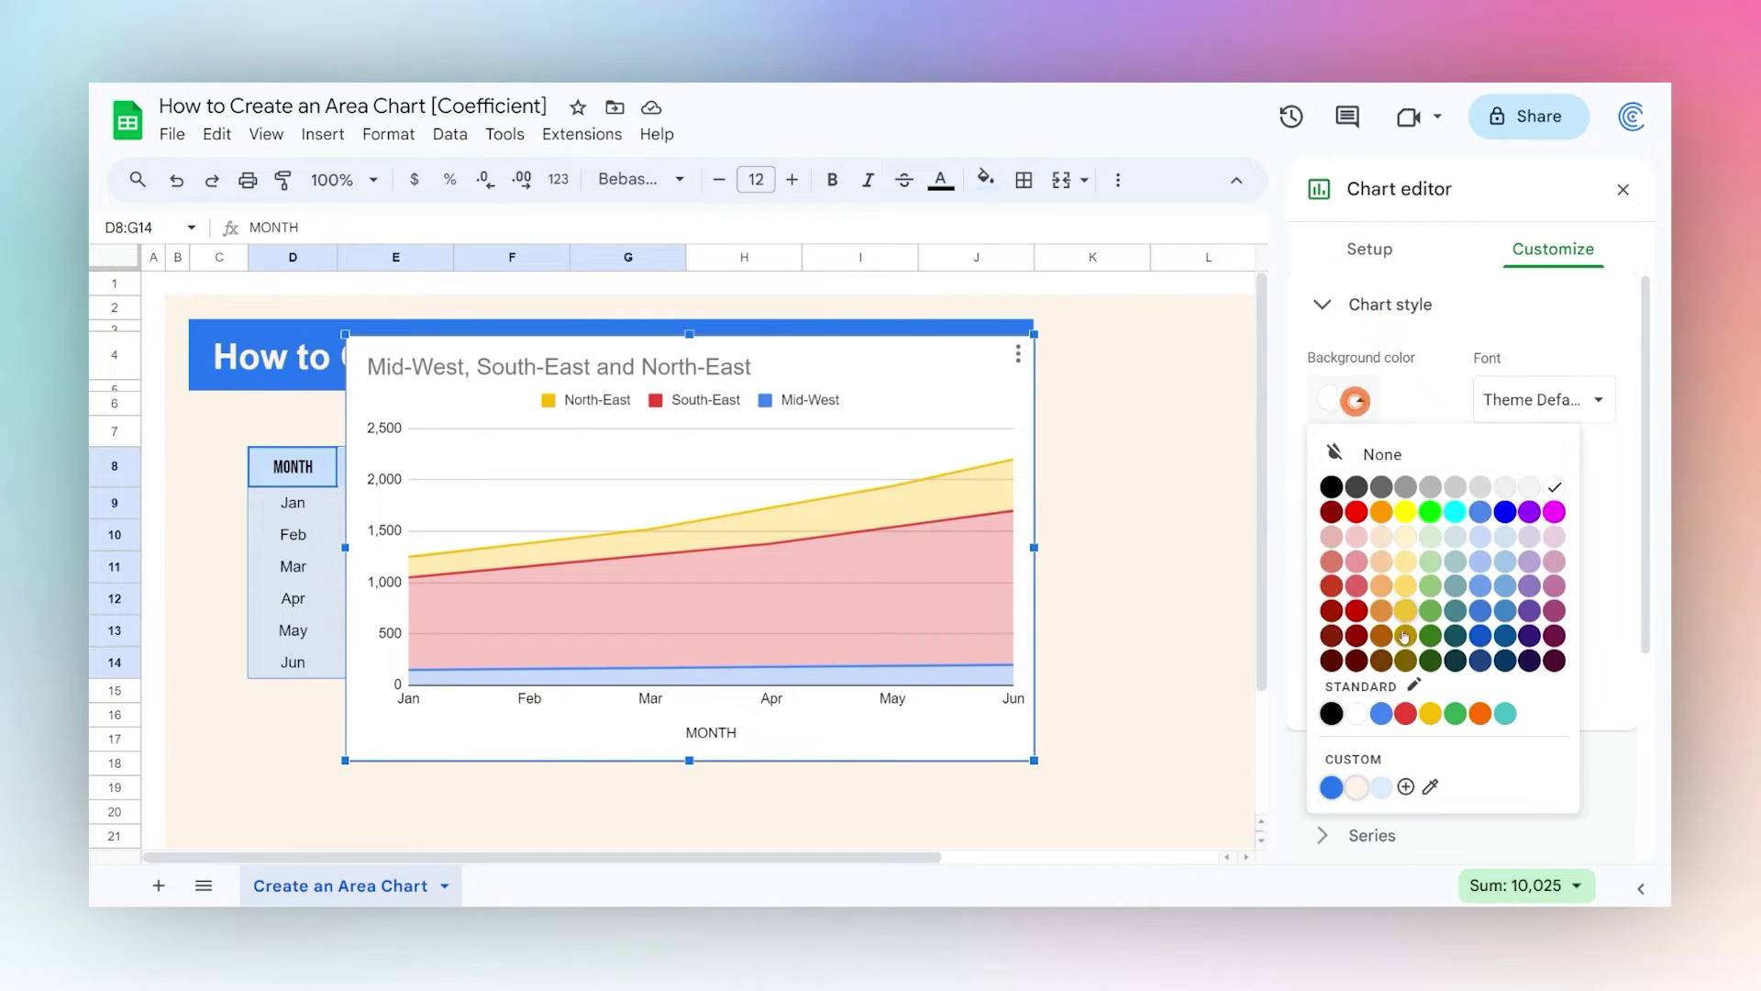
click(1363, 785)
click(1344, 495)
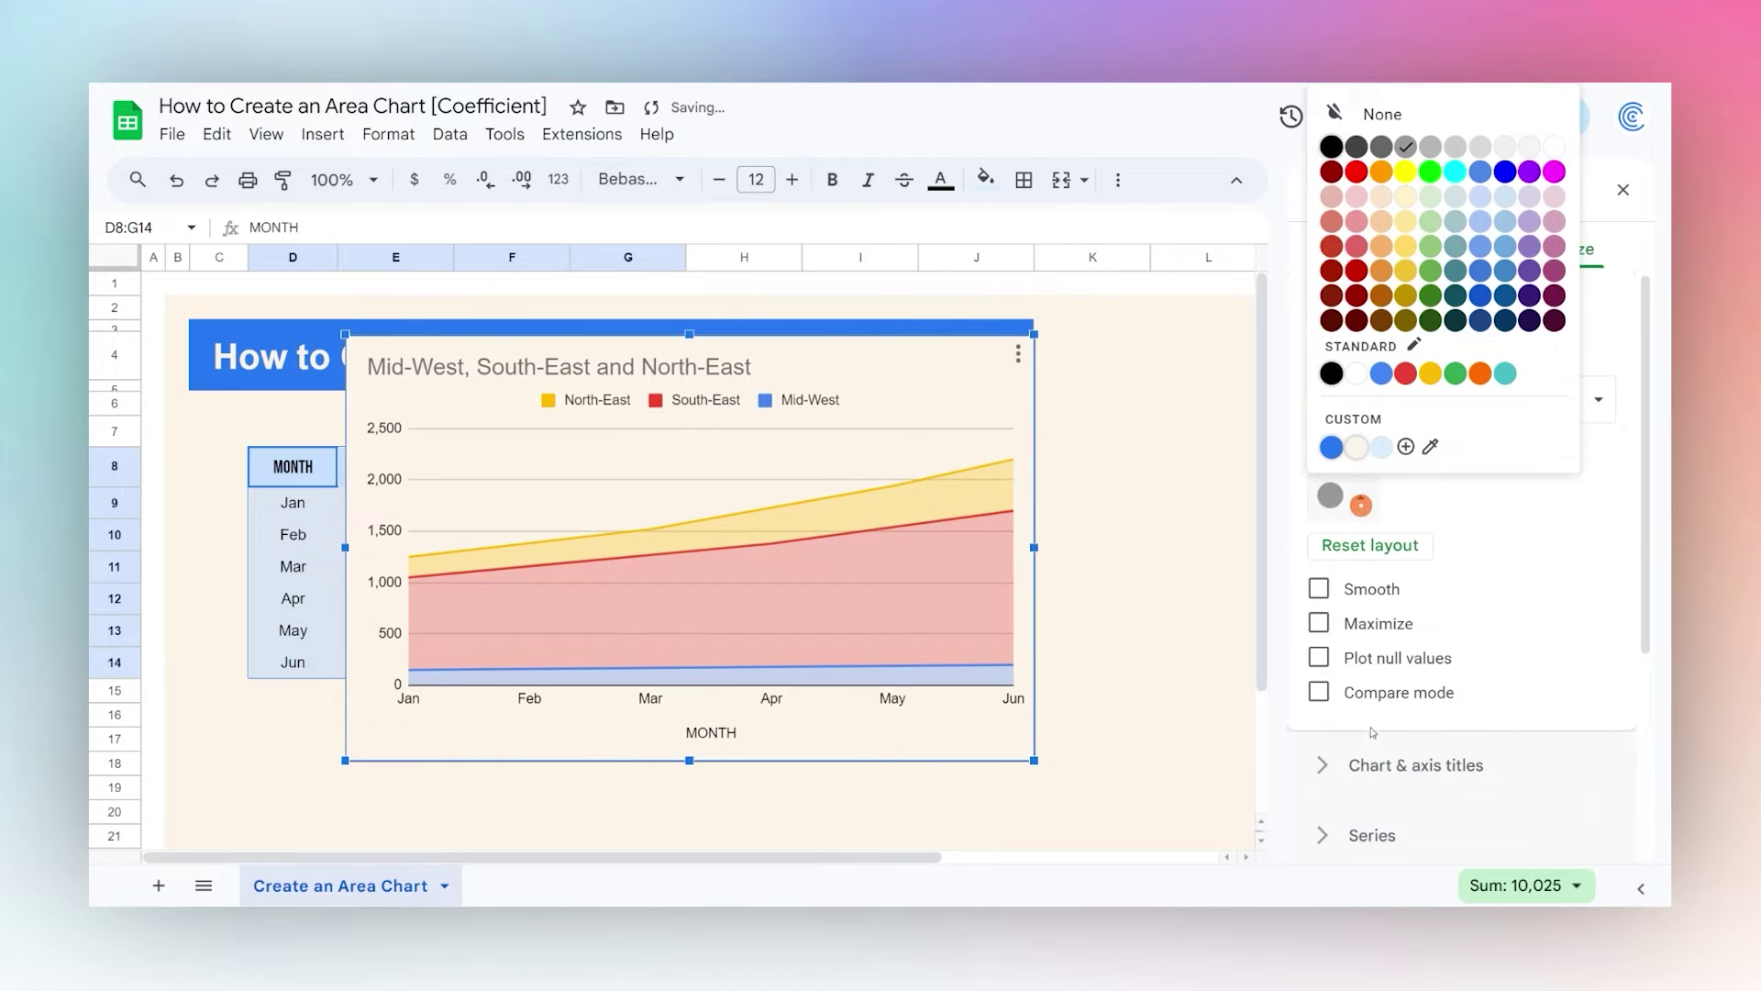
click(1359, 453)
Move the chart beside the Sales by Region table and delete the MONTH axis title.
click(1113, 524)
click(884, 453)
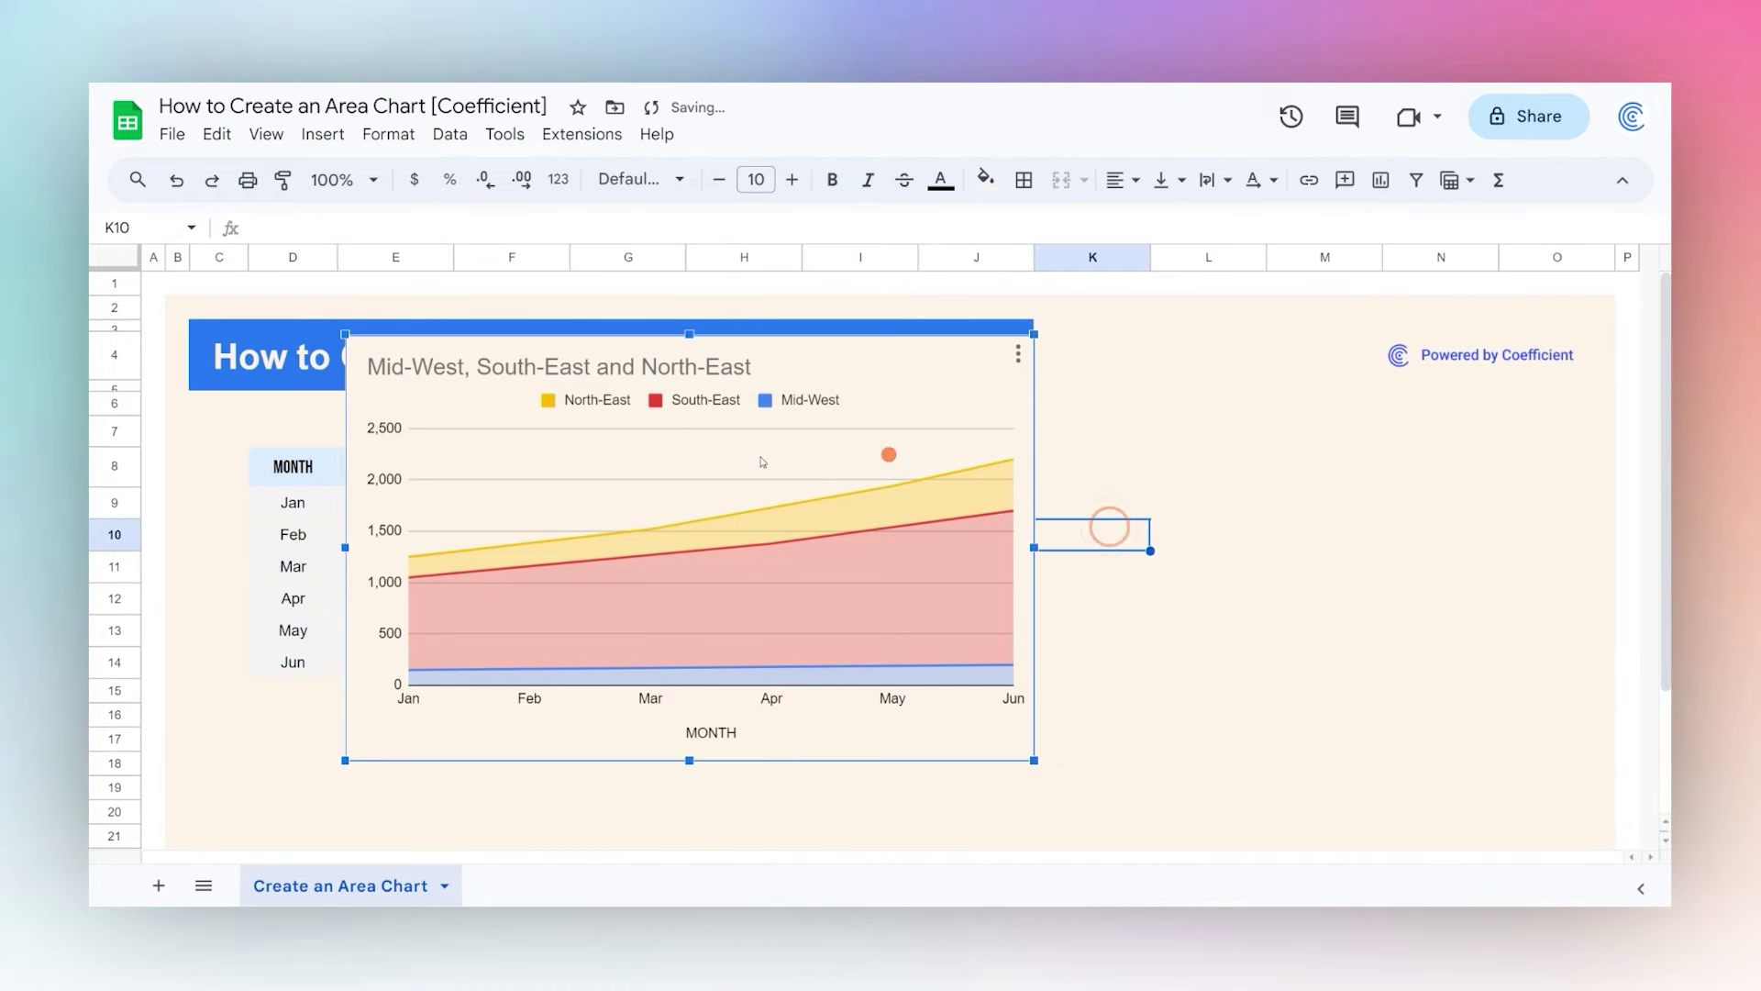
drag(747, 463, 1146, 537)
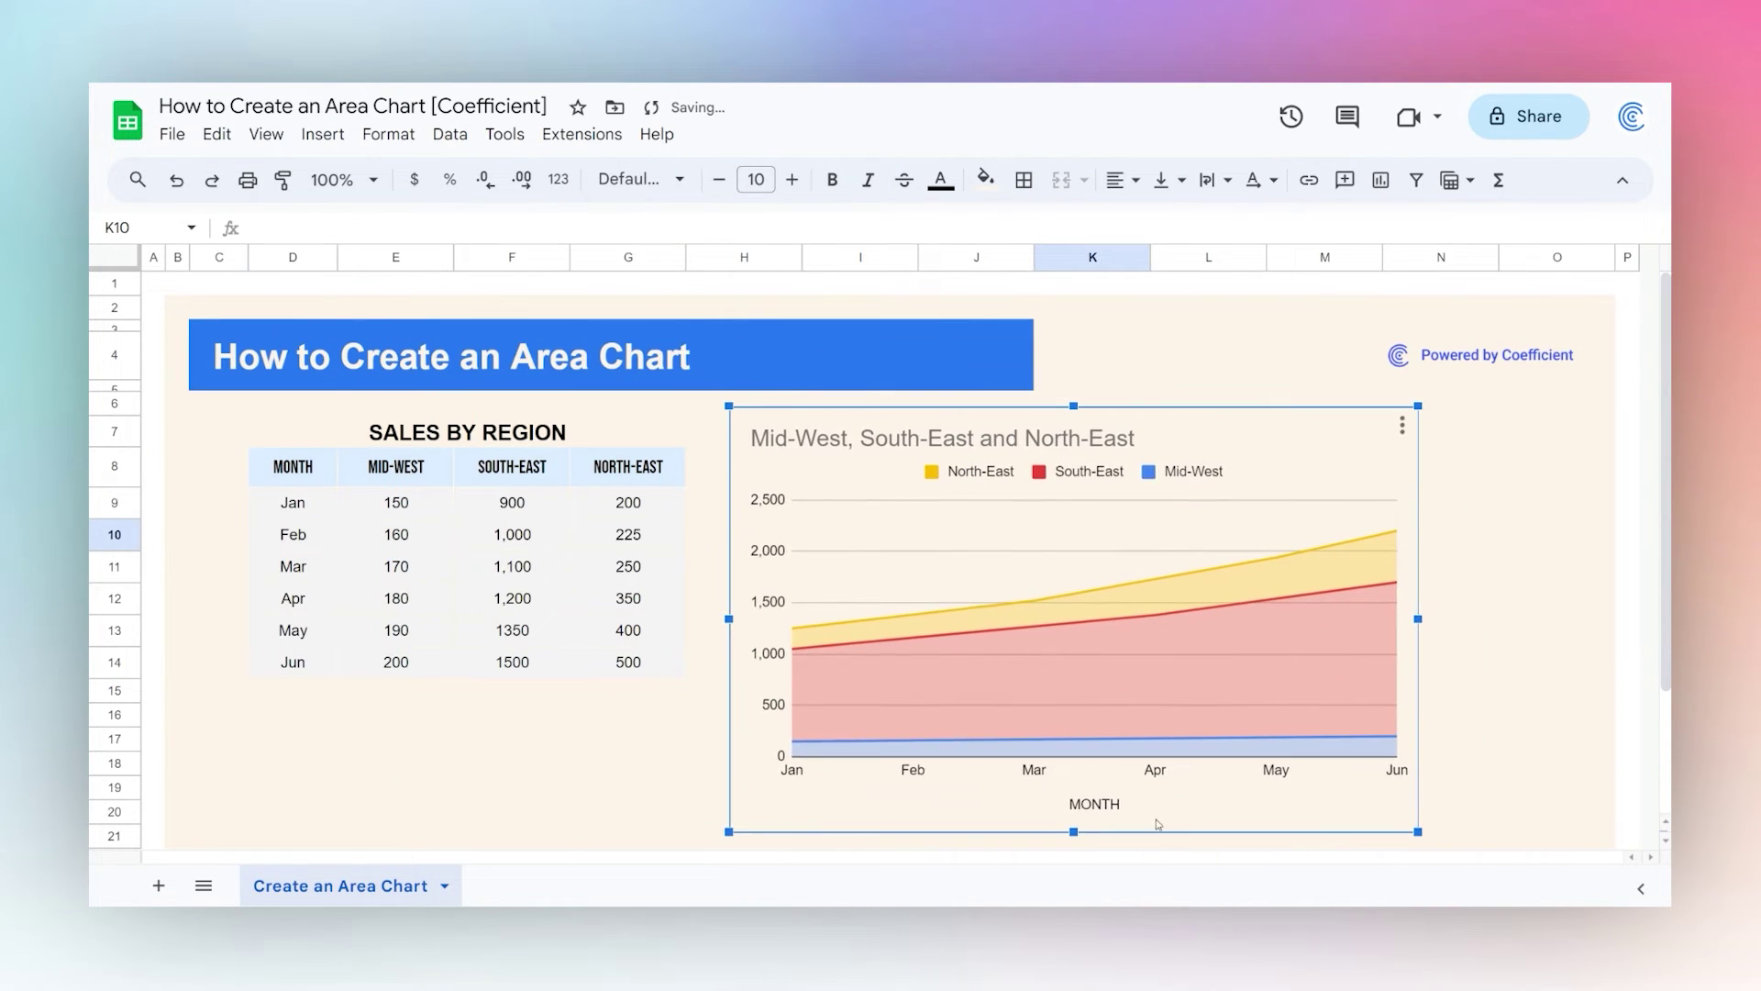
double_click(1104, 803)
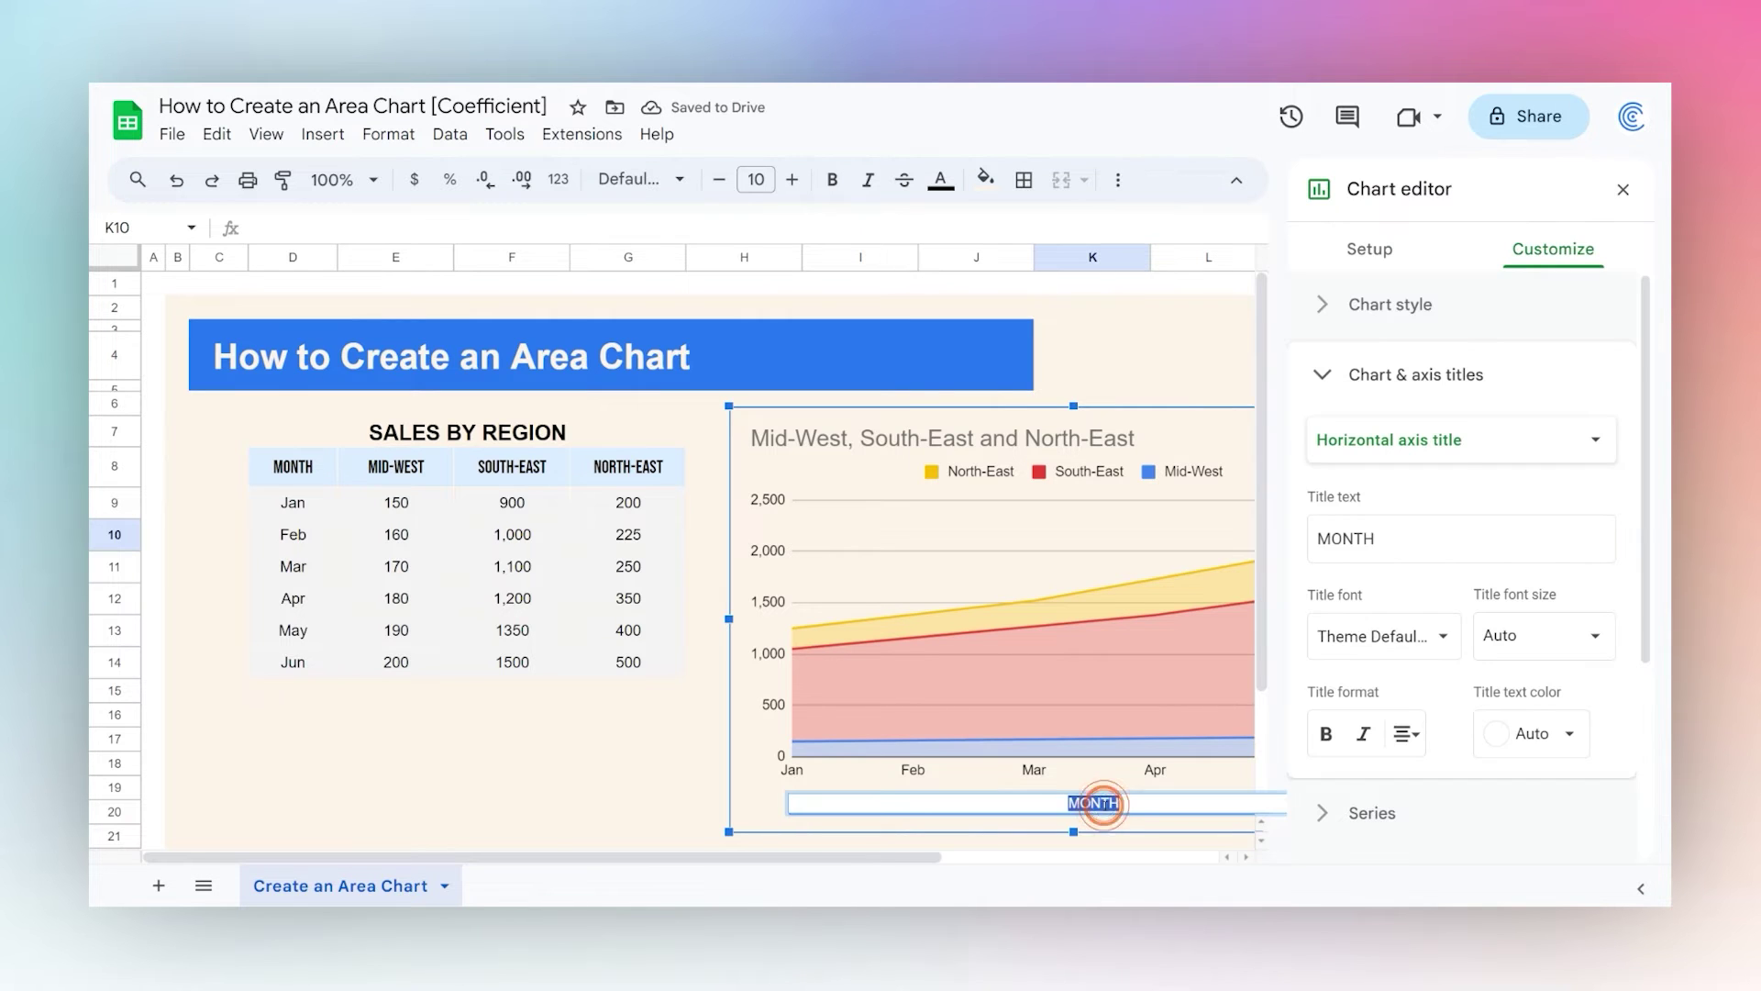
key(Delete)
click(1002, 554)
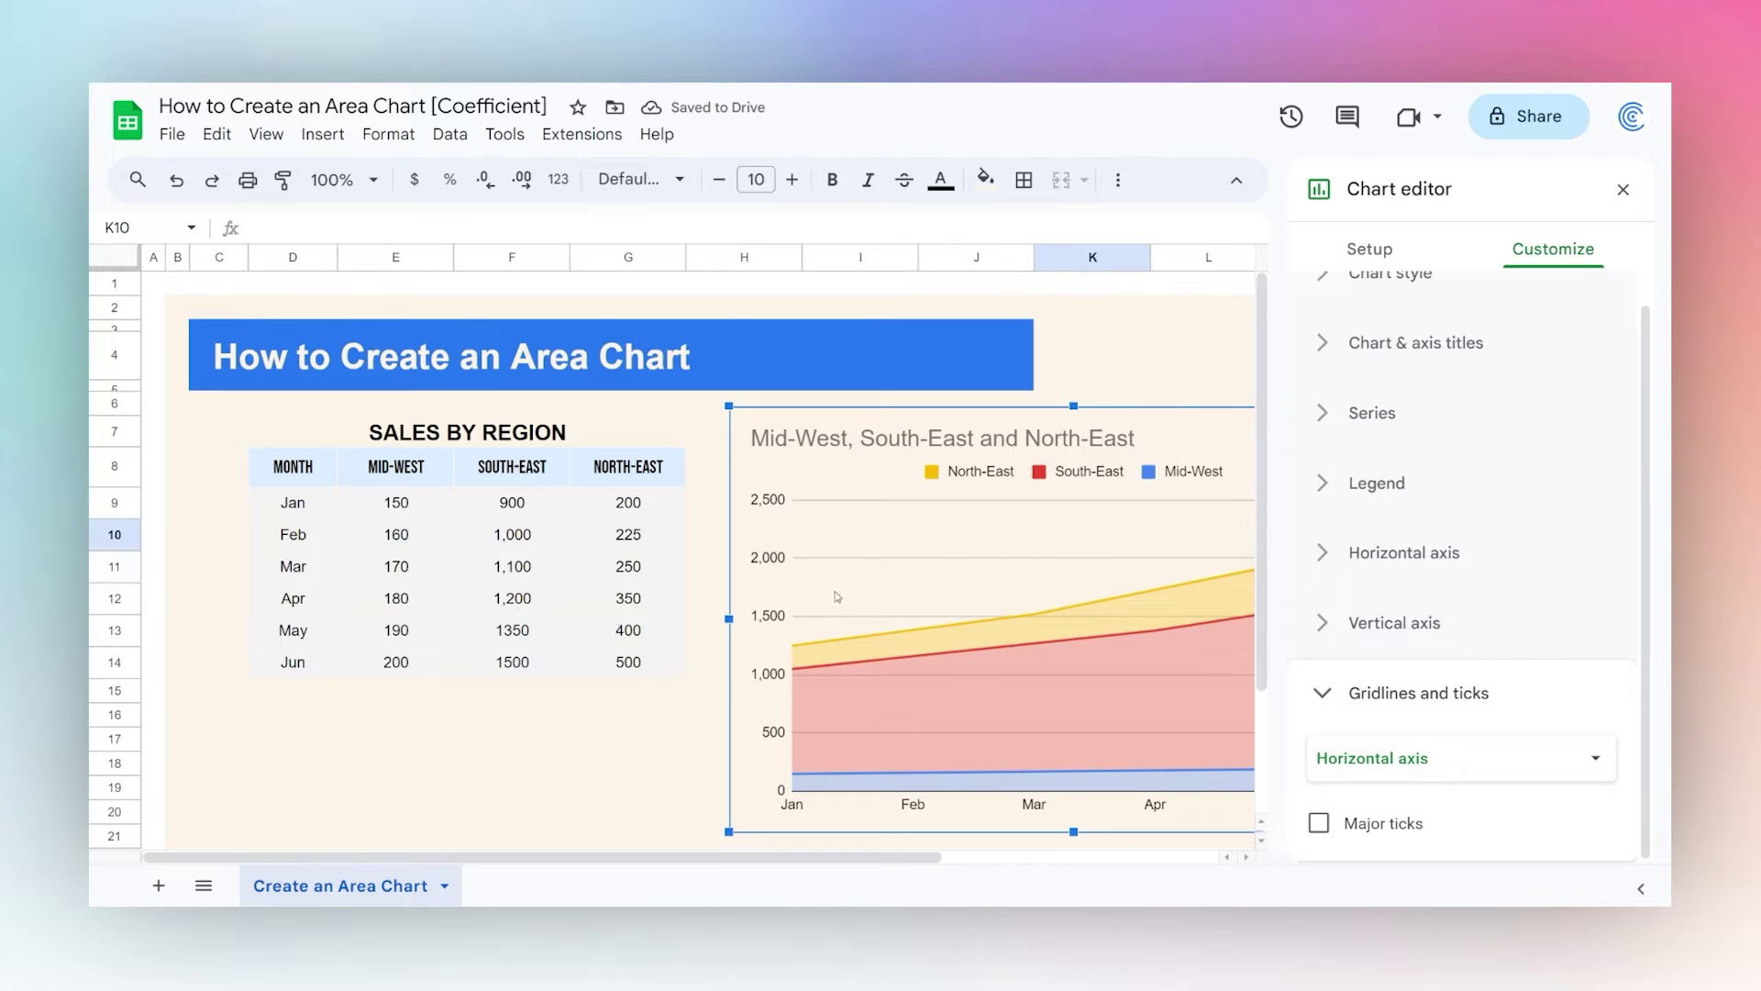
drag(1253, 409, 1202, 417)
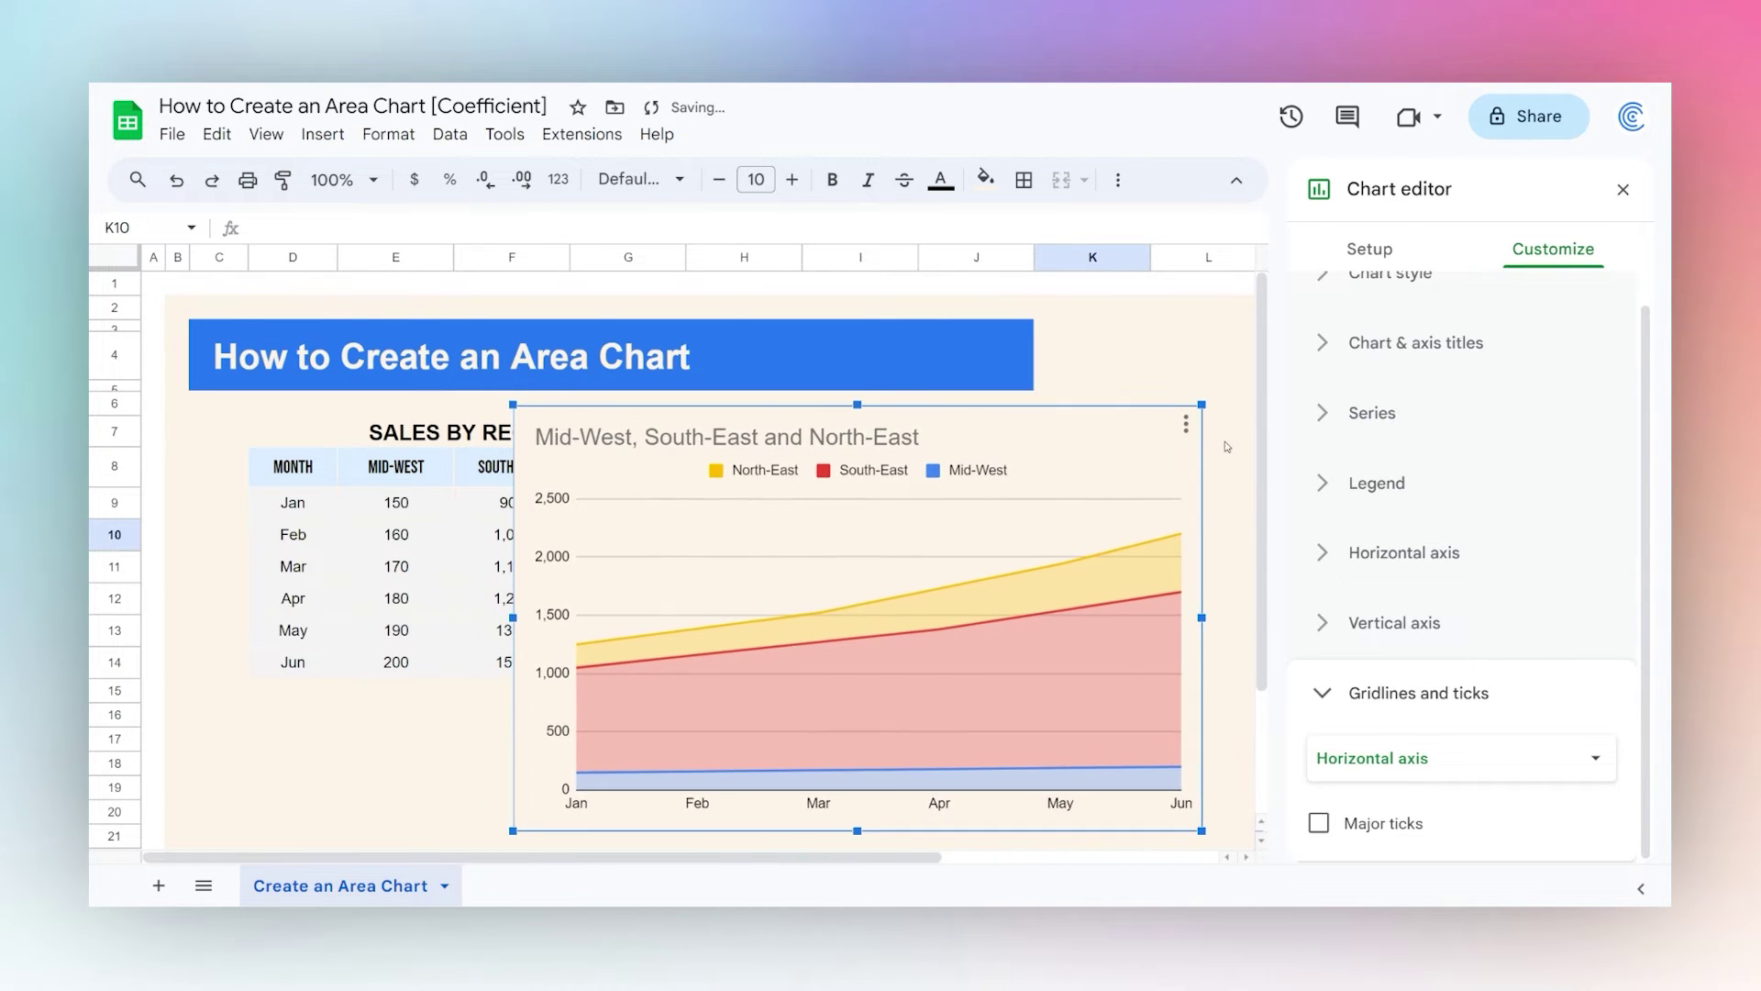
Set stacking to 100%, comparing it with Standard before settling on 100%.
click(1369, 249)
scroll(1507, 581, down, 2)
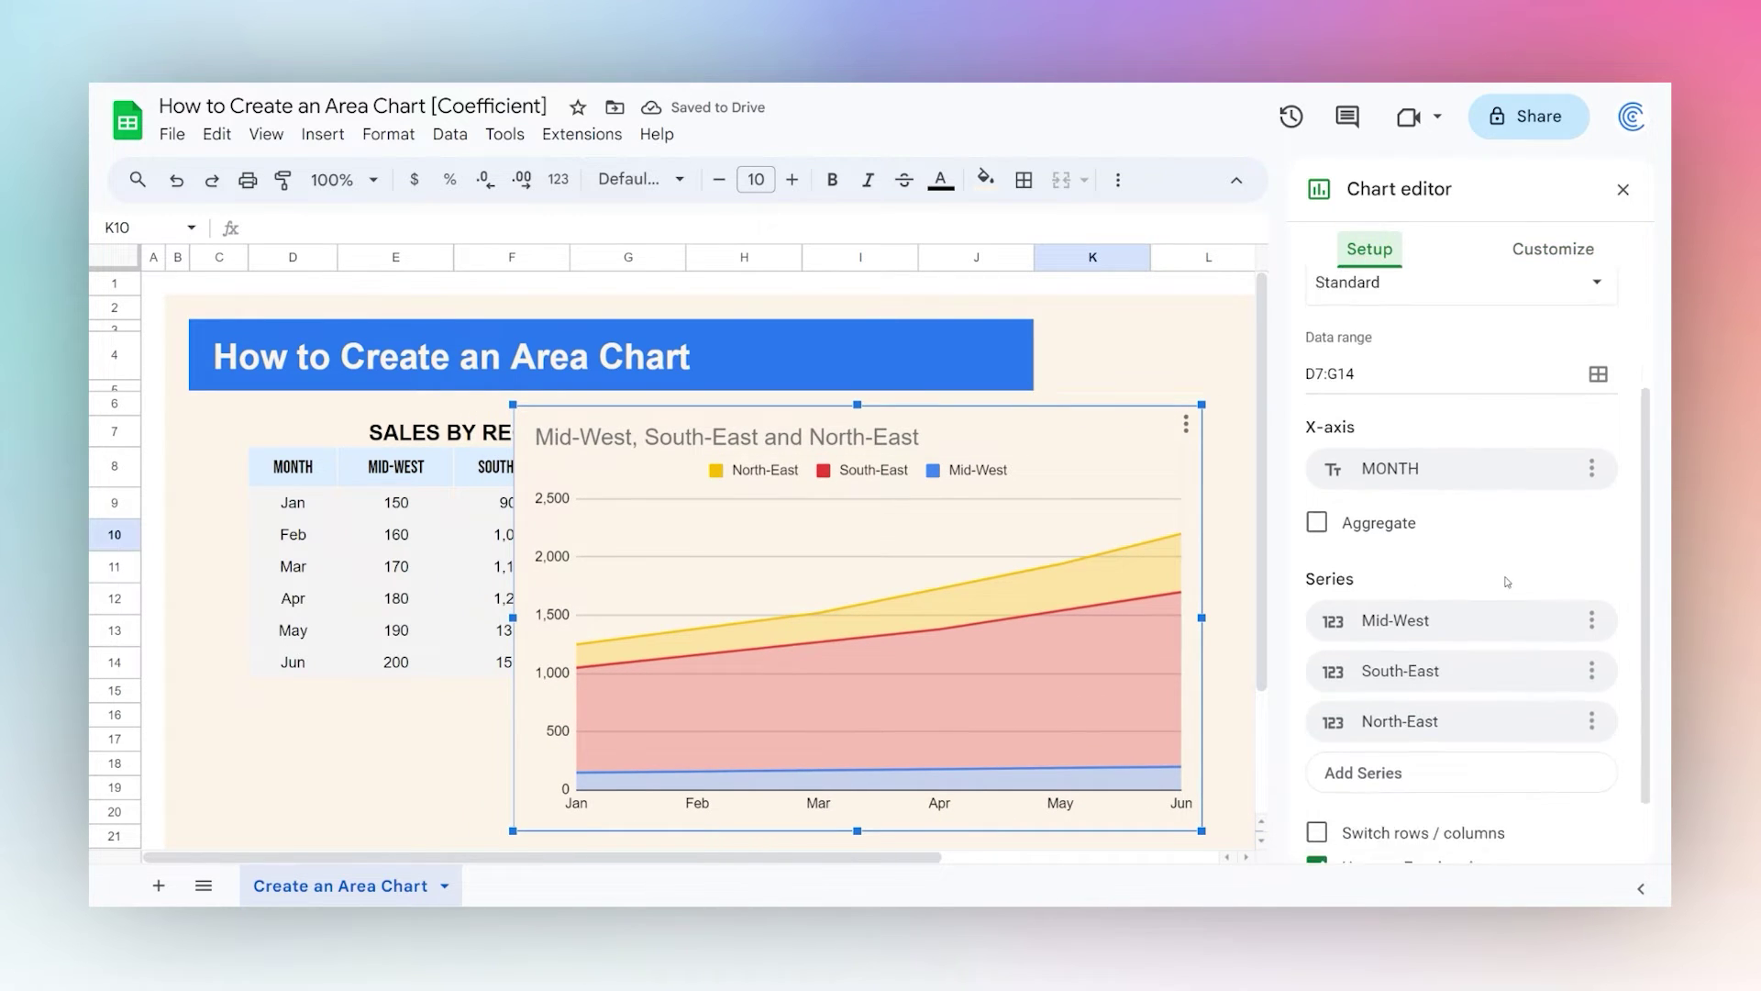
scroll(1507, 582, down, 2)
scroll(1431, 514, up, 4)
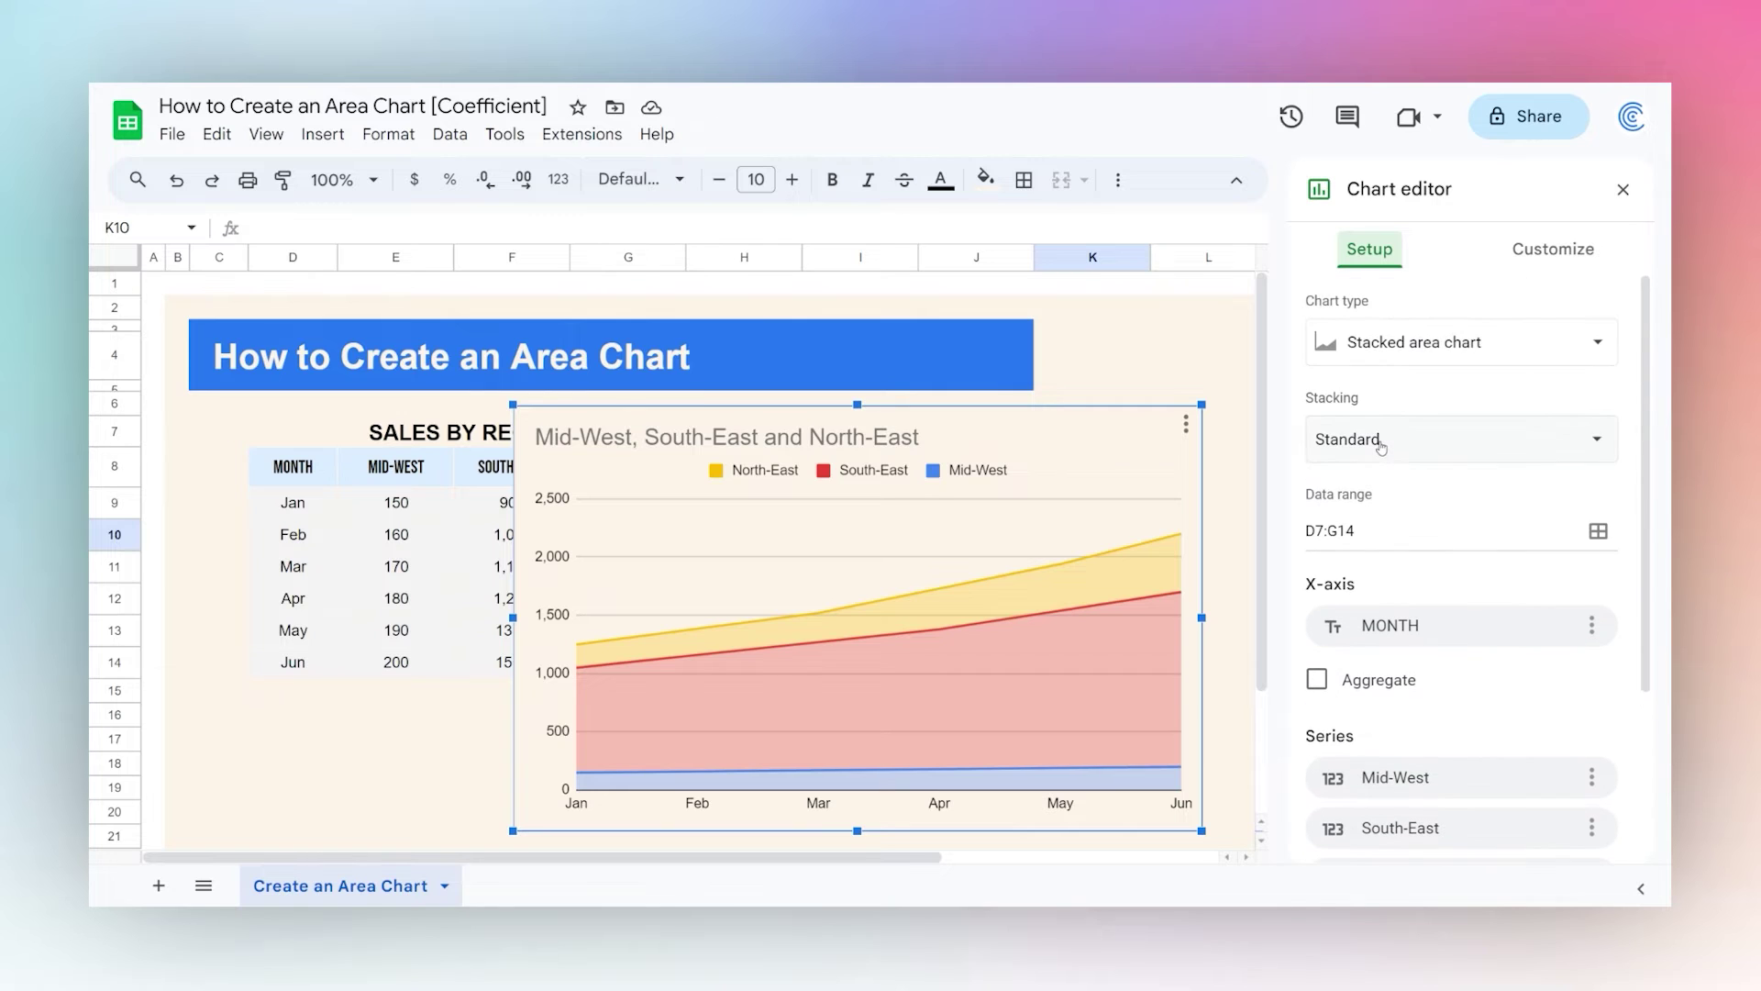
click(1380, 446)
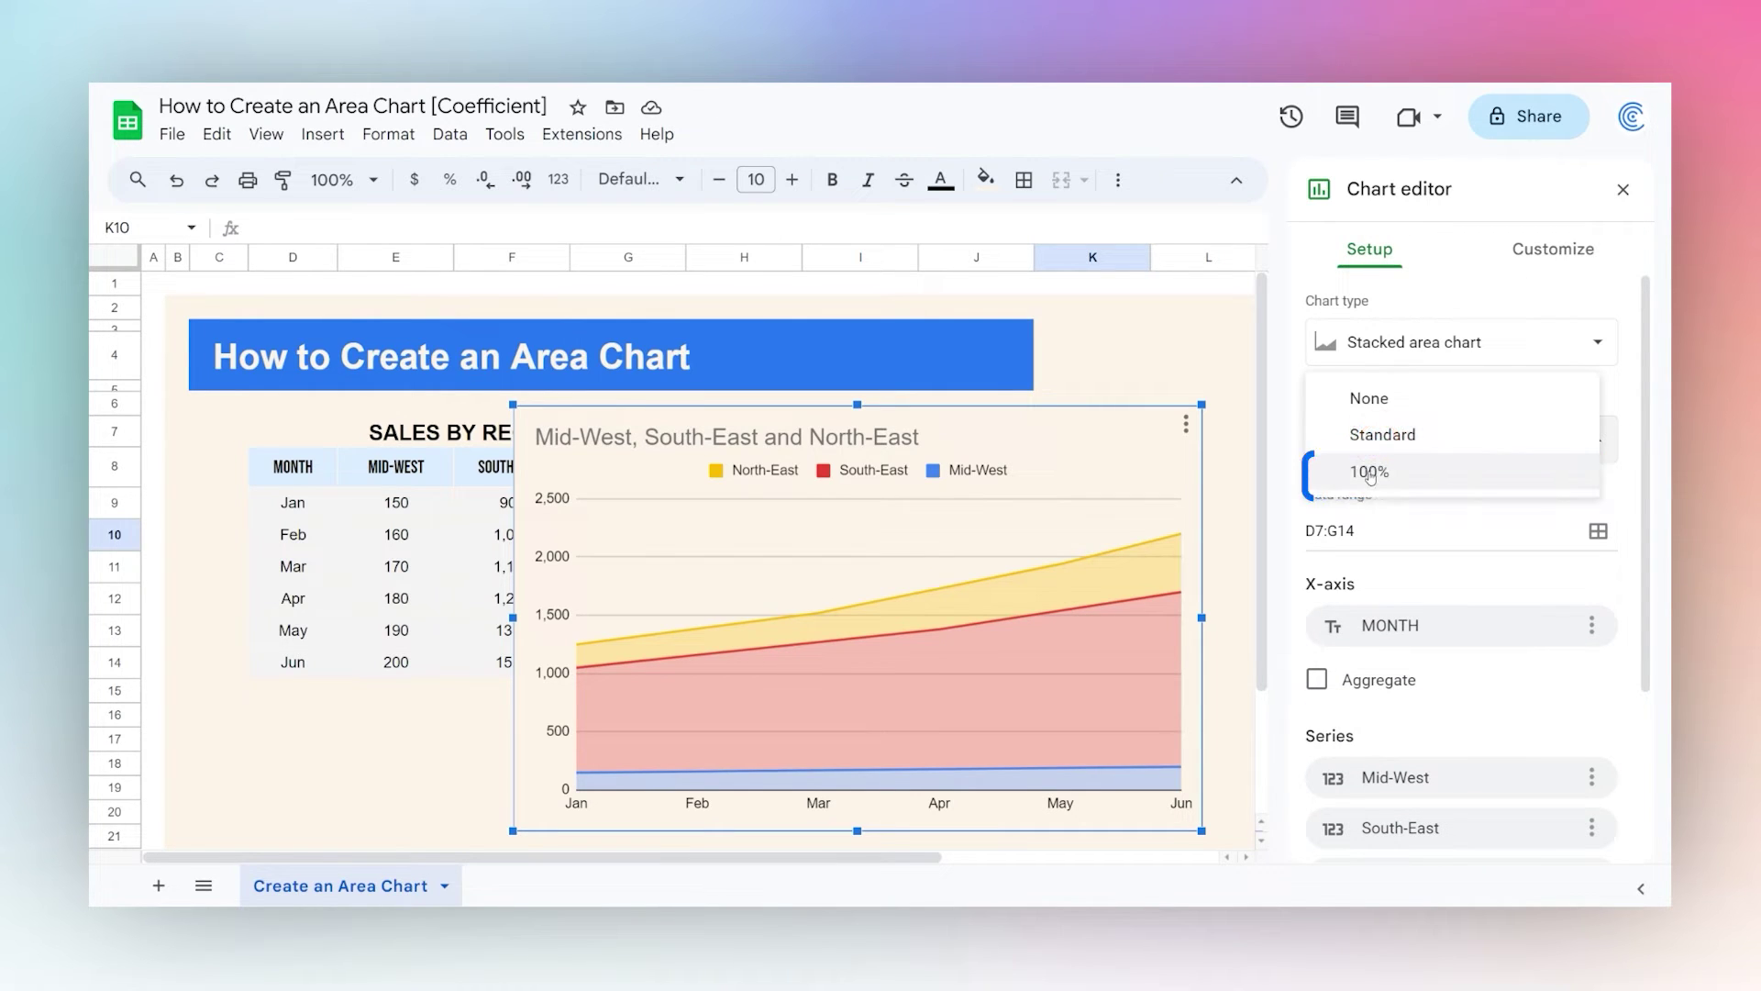
click(1369, 472)
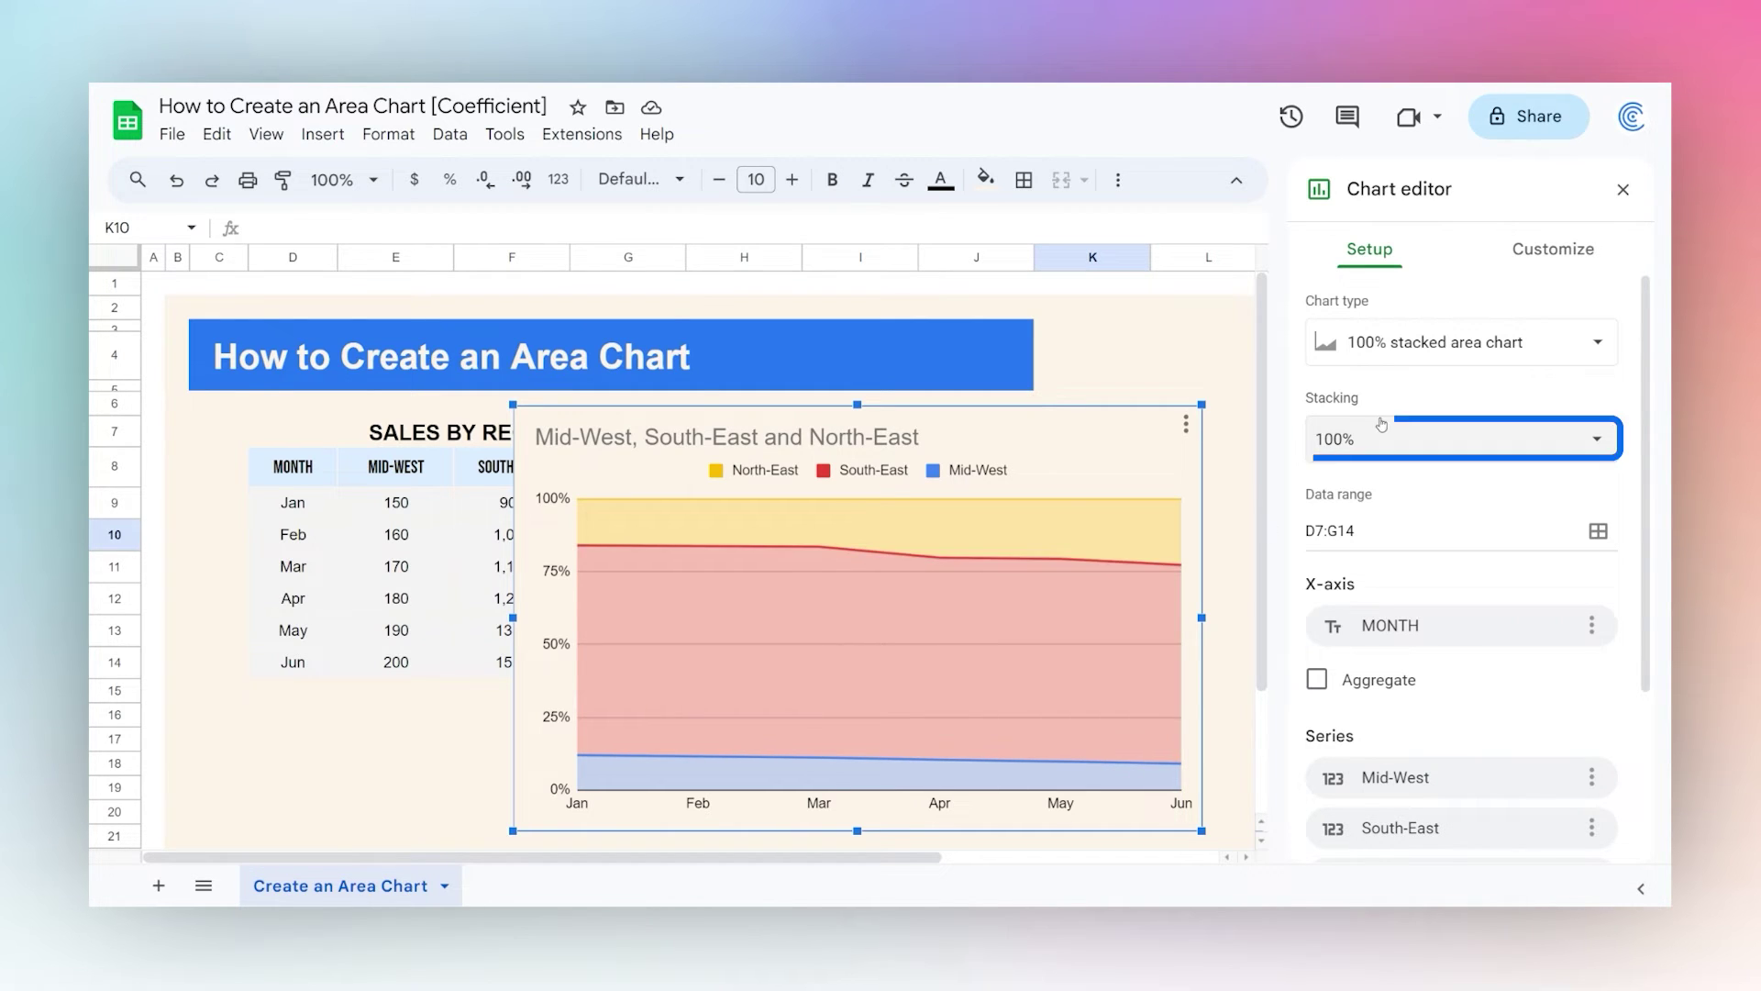
click(1474, 438)
click(1400, 405)
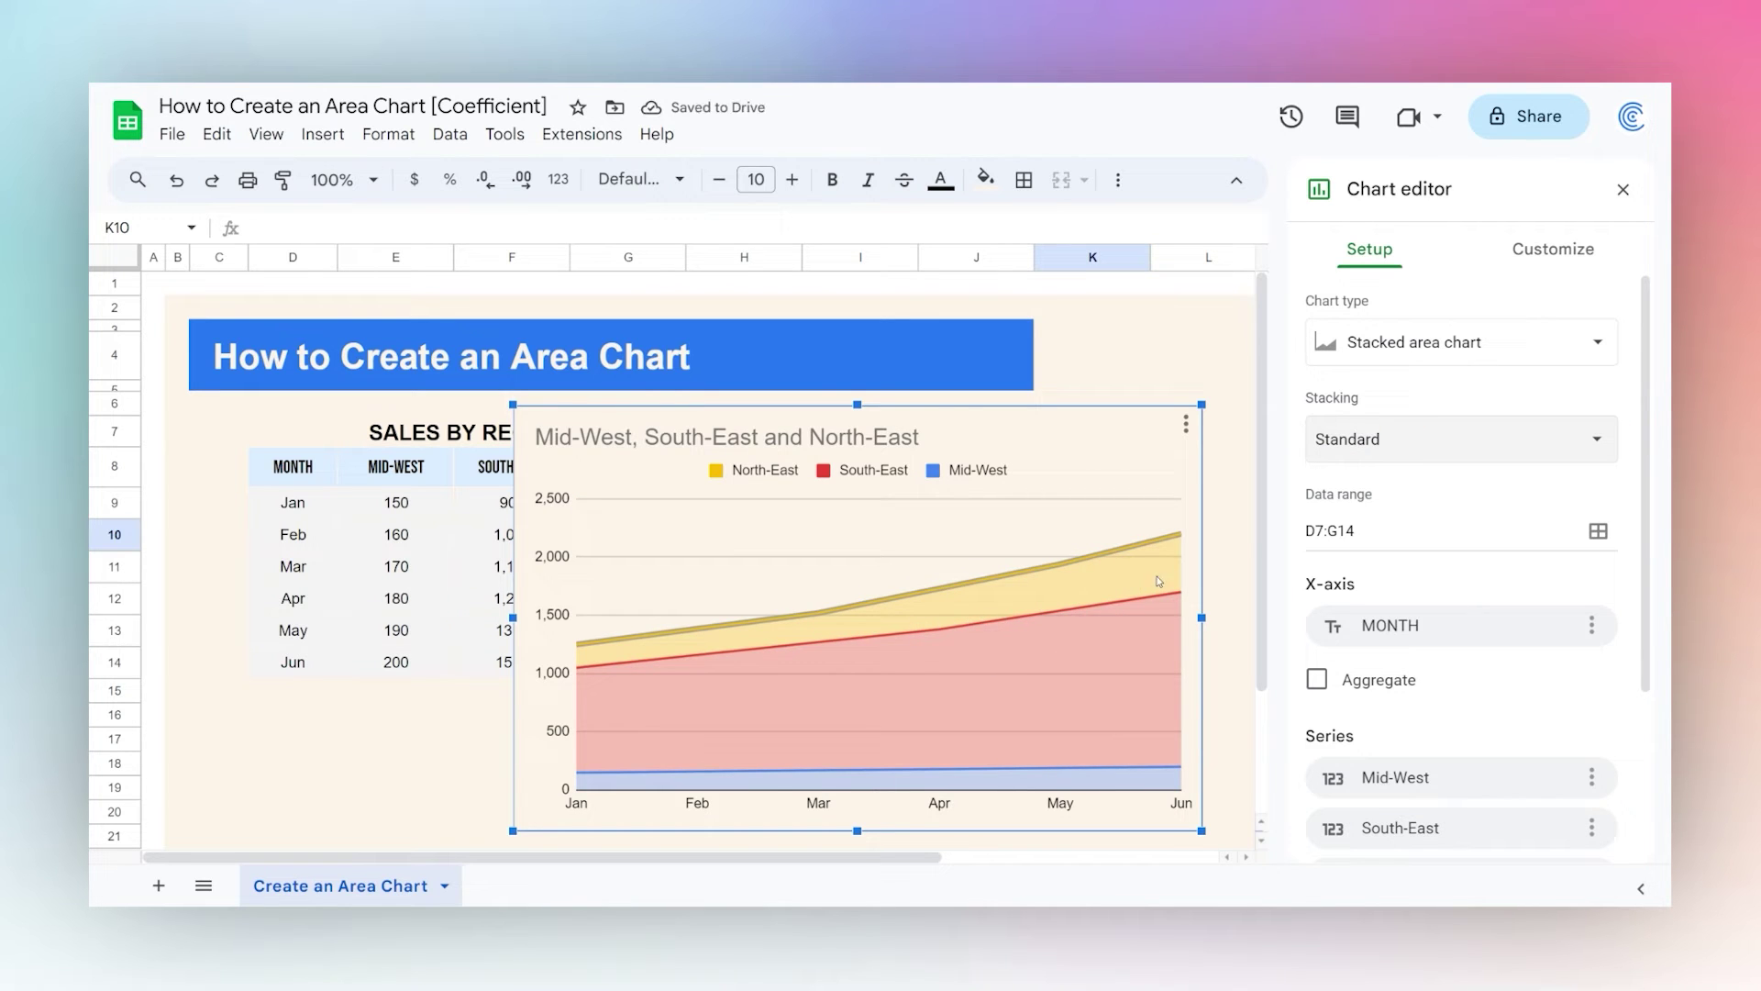
click(1356, 440)
click(1396, 473)
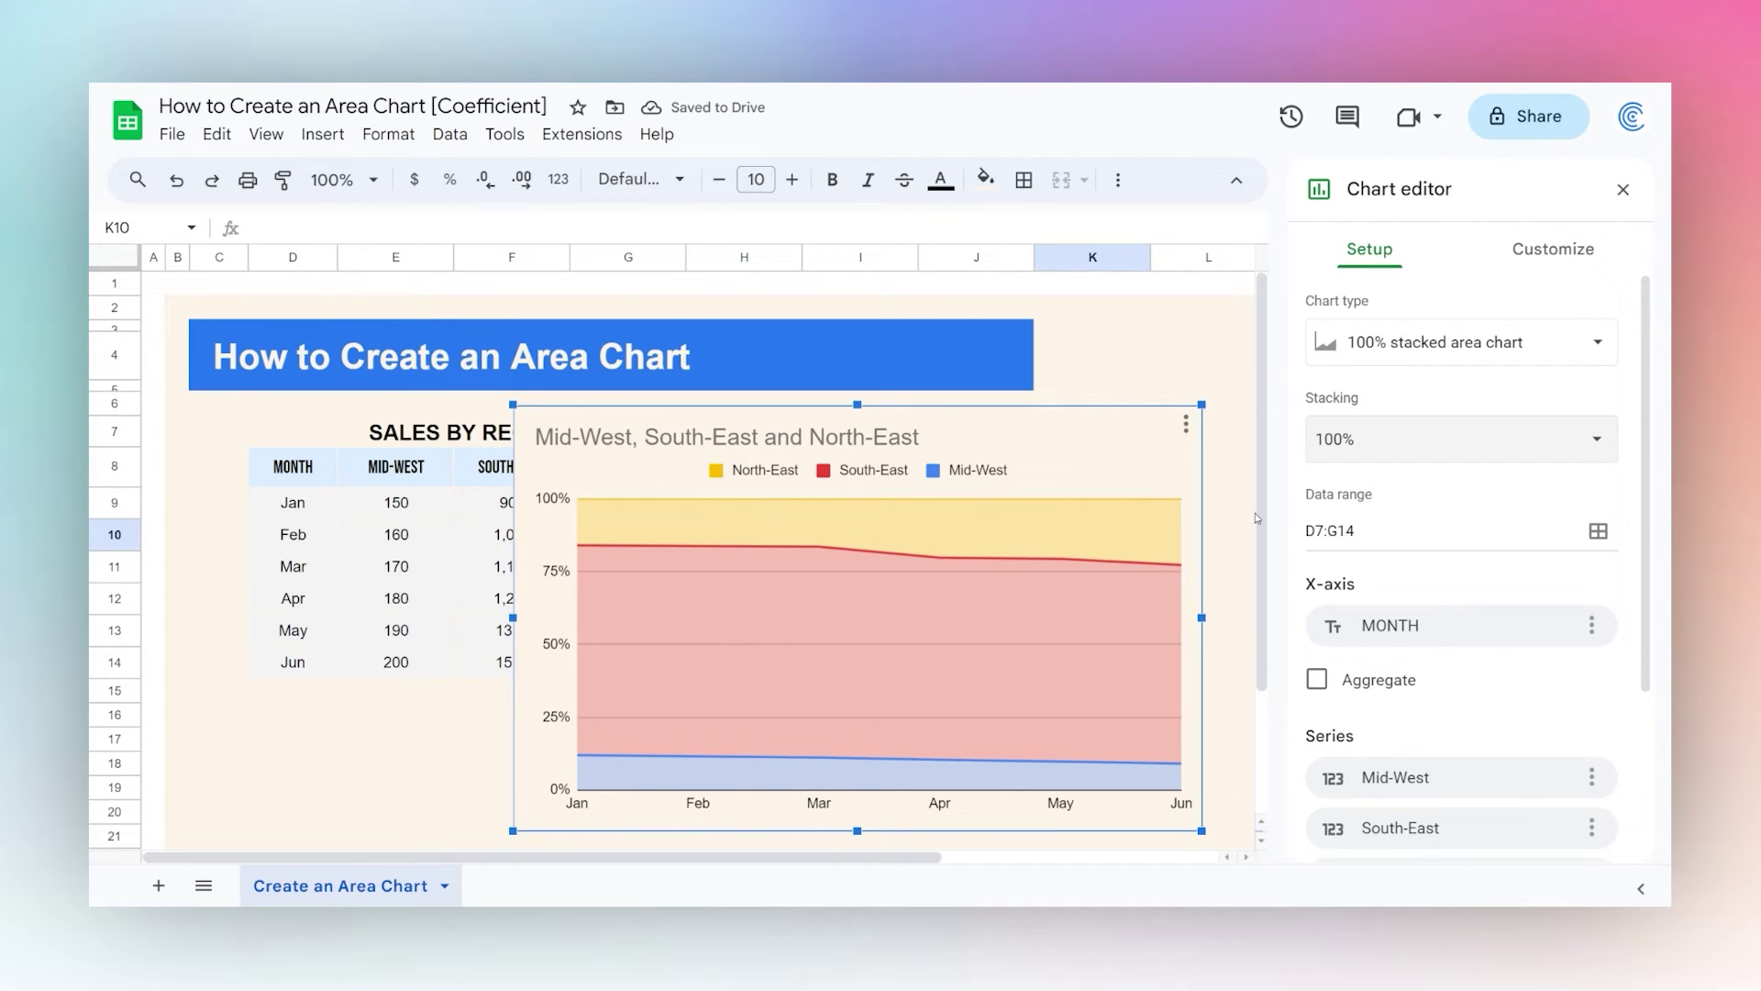
click(1358, 449)
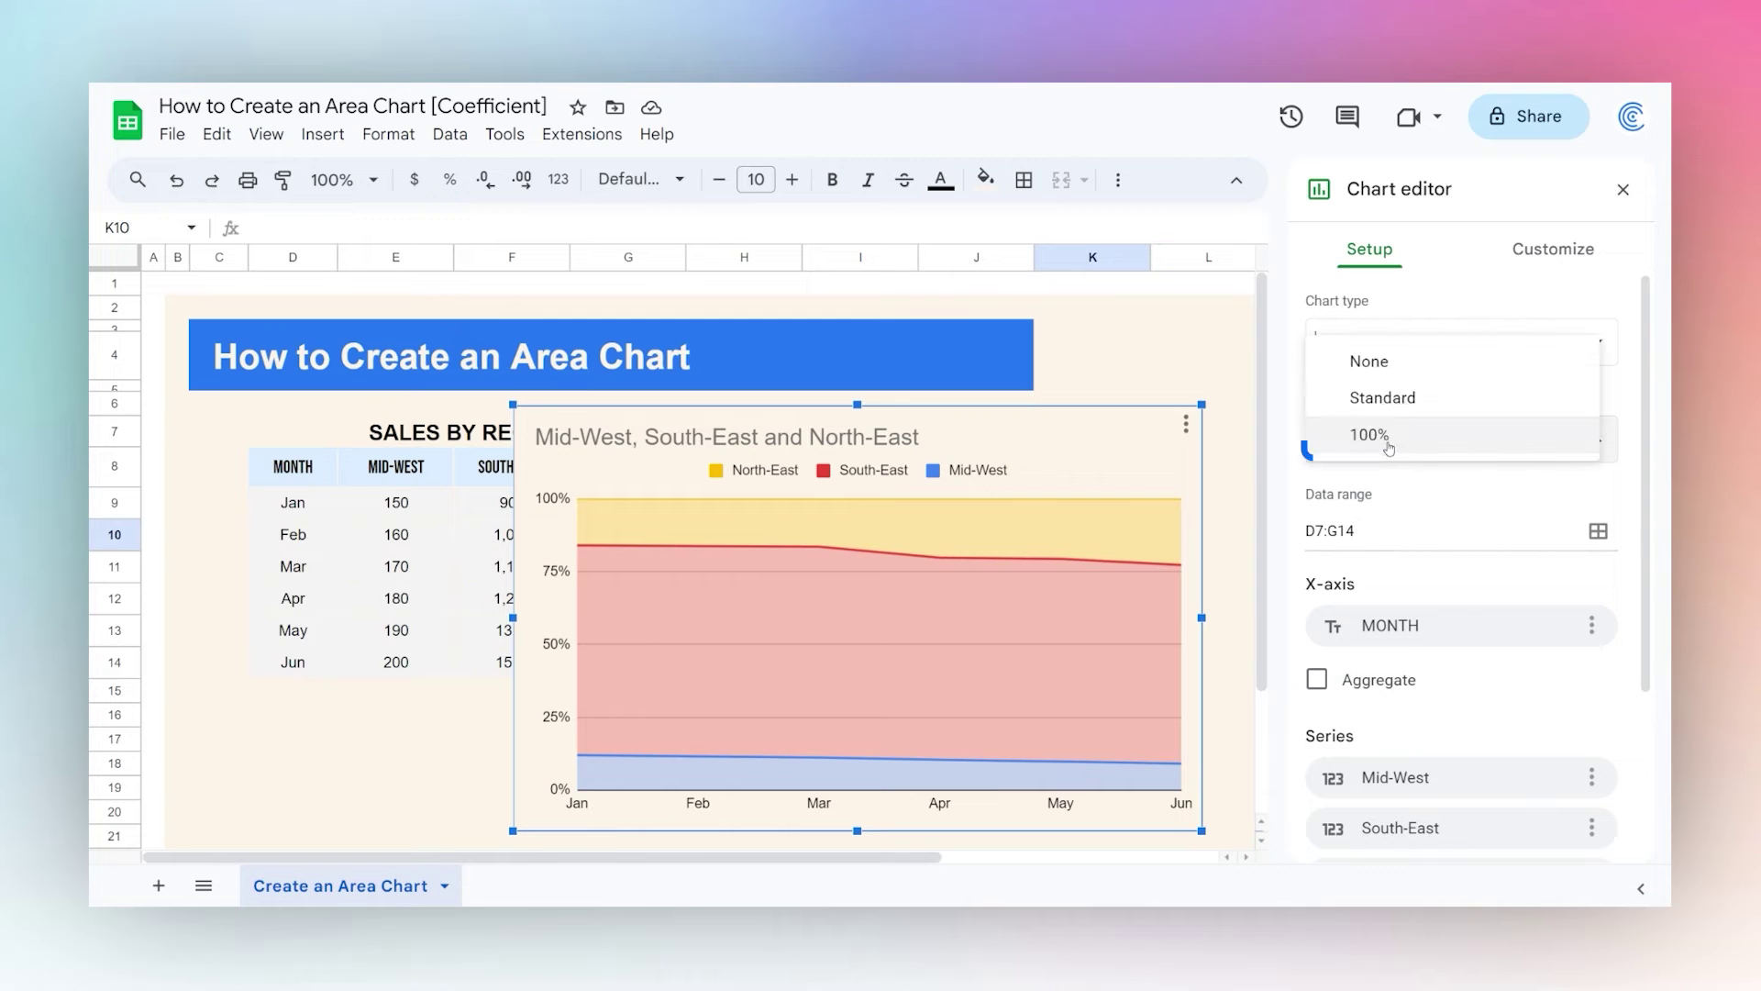
Return stacking to Standard and change the chart type to Stacked stepped area chart.
click(1385, 400)
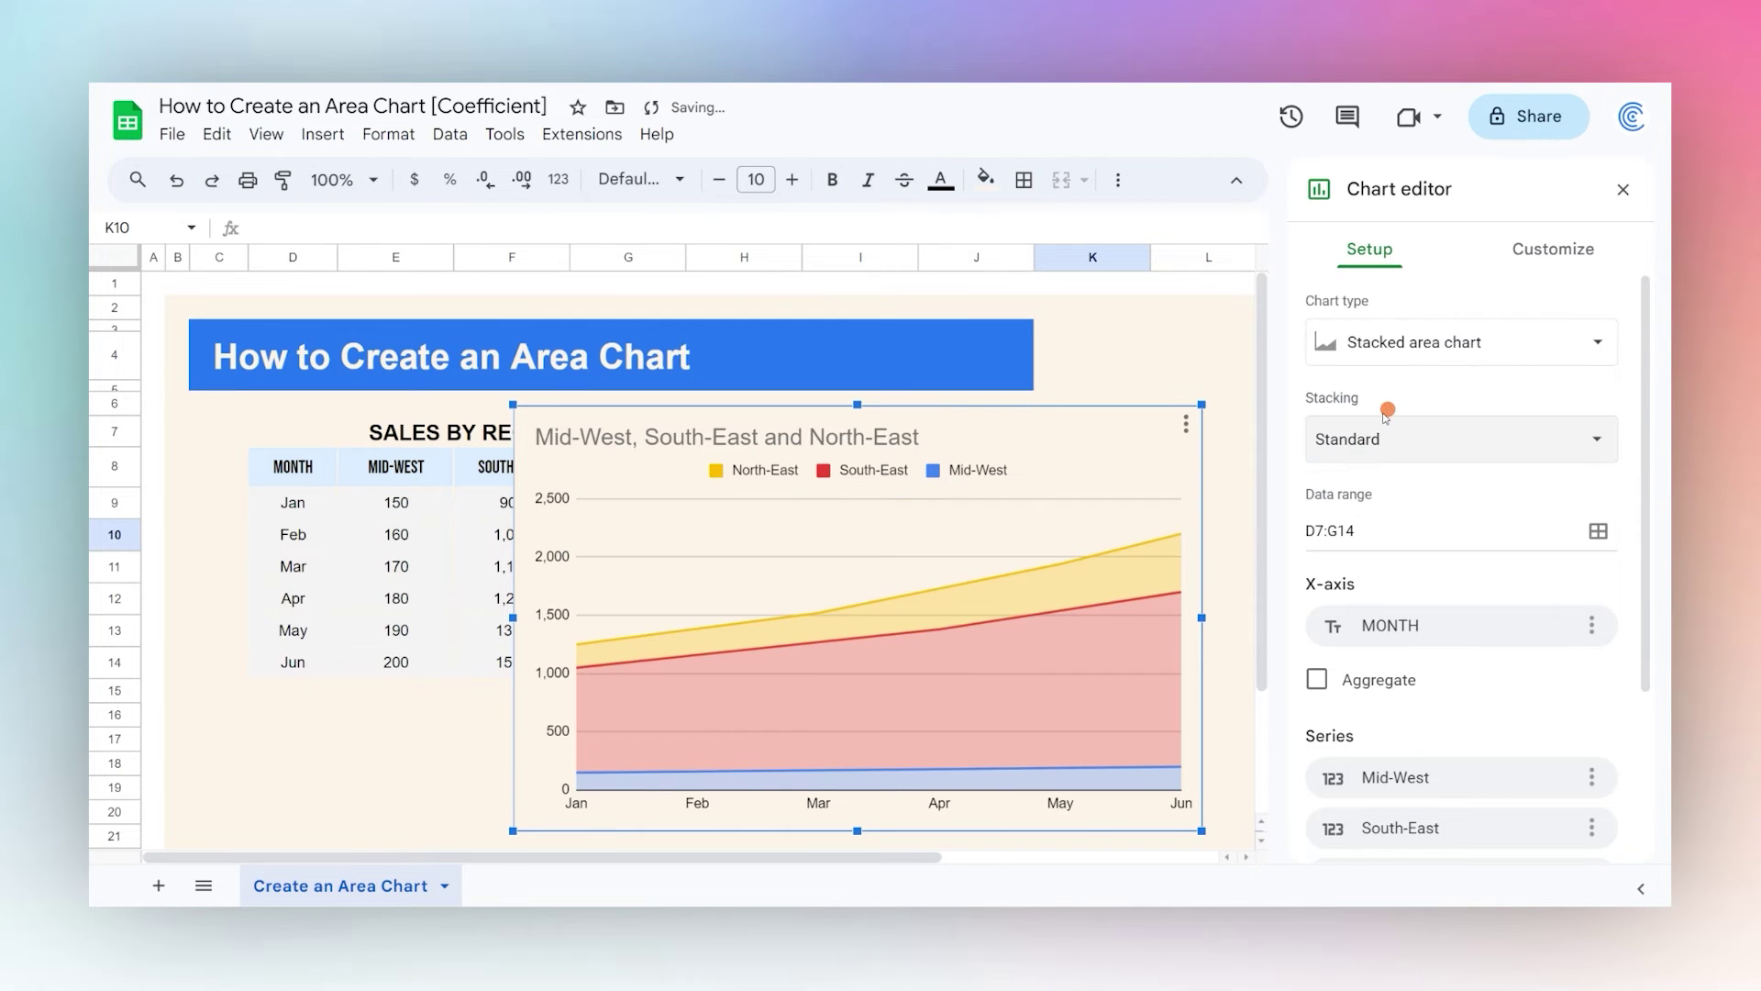
click(1410, 343)
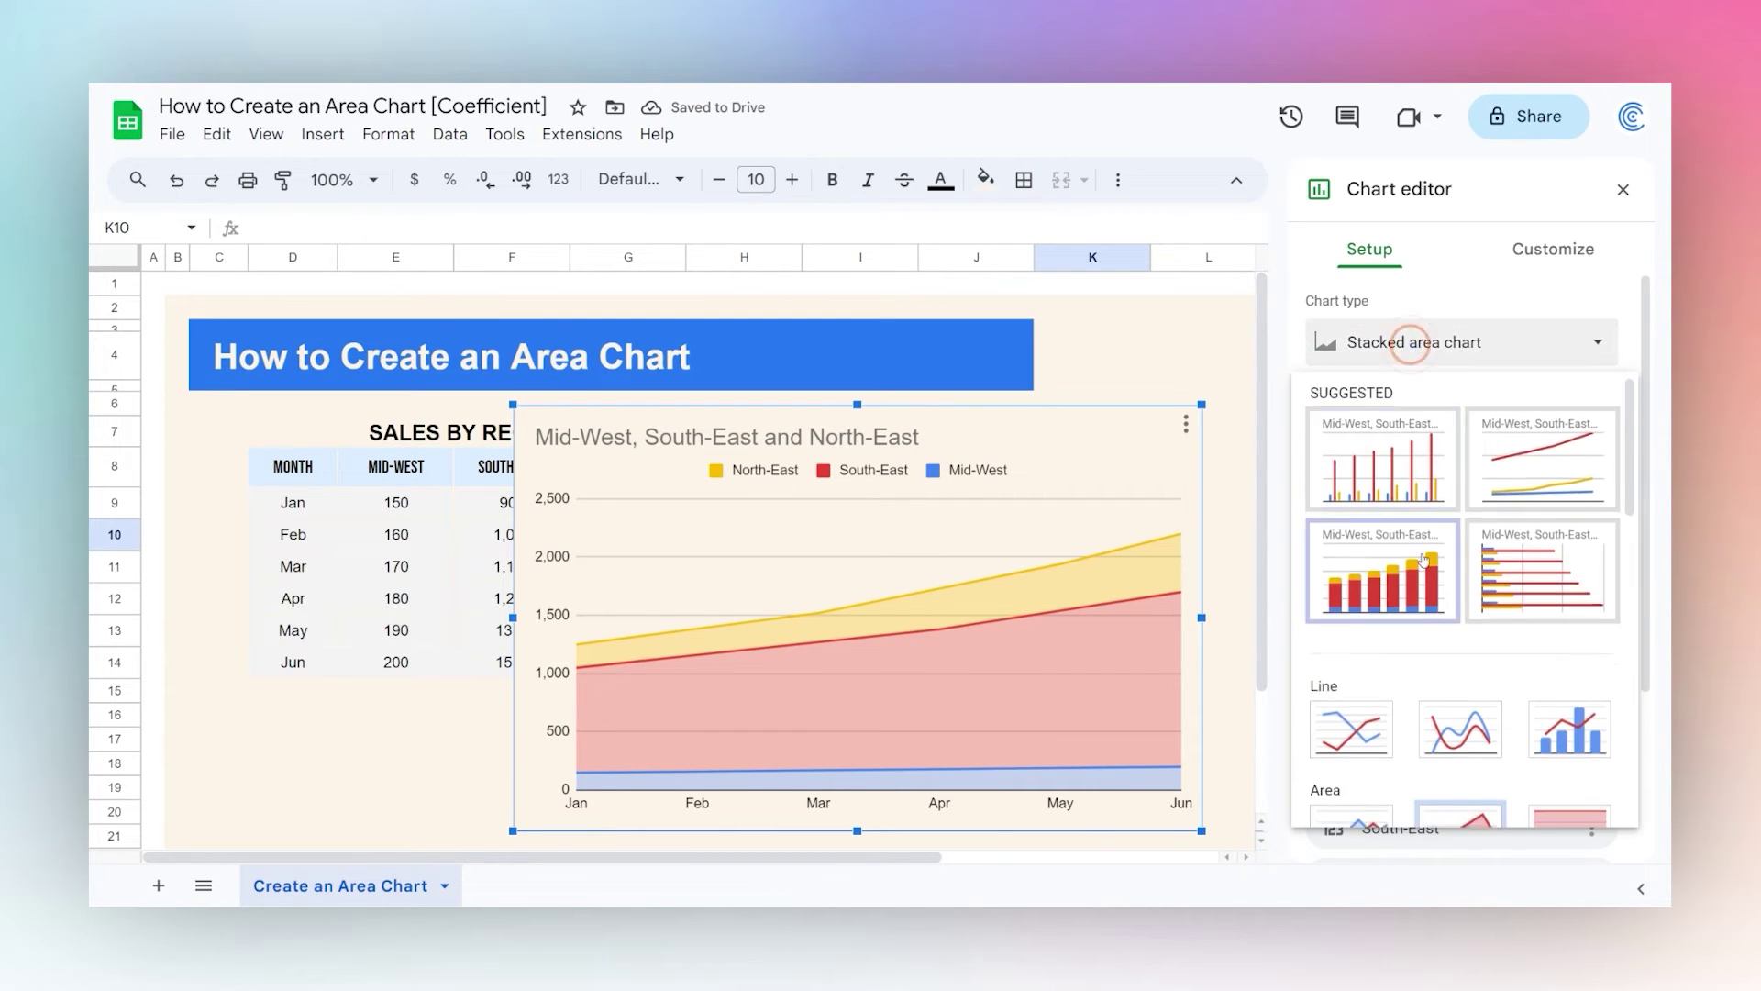
scroll(1423, 559, down, 3)
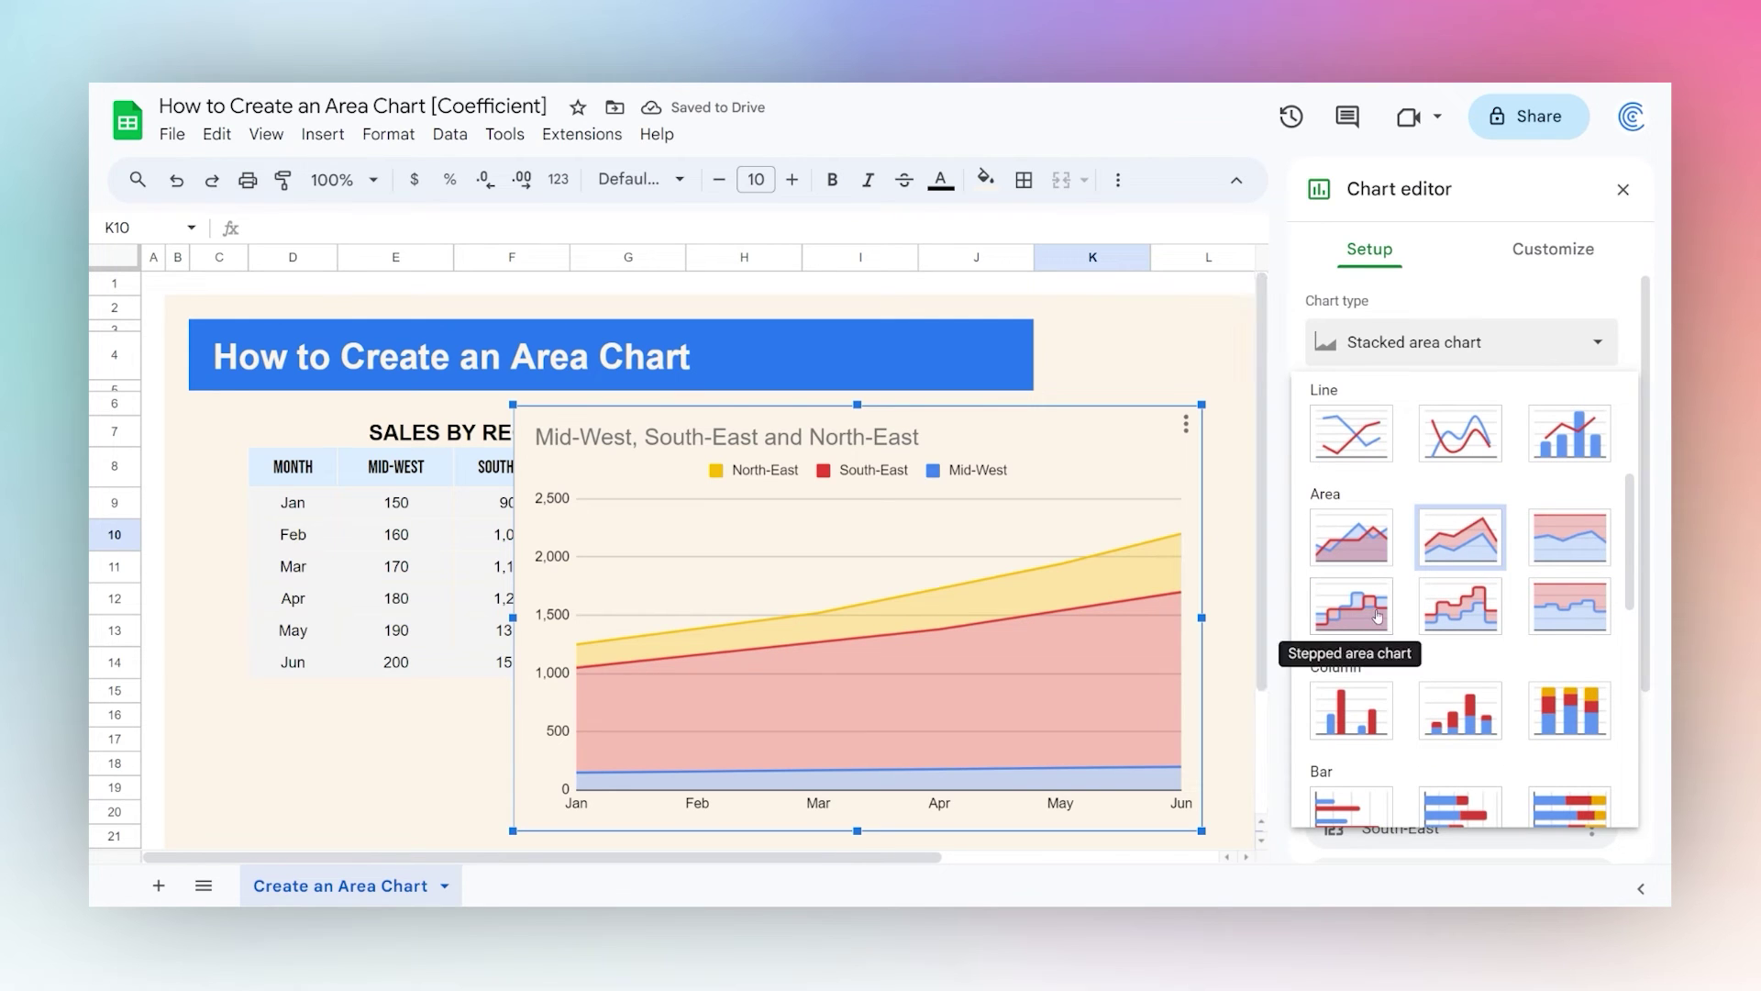
click(1464, 614)
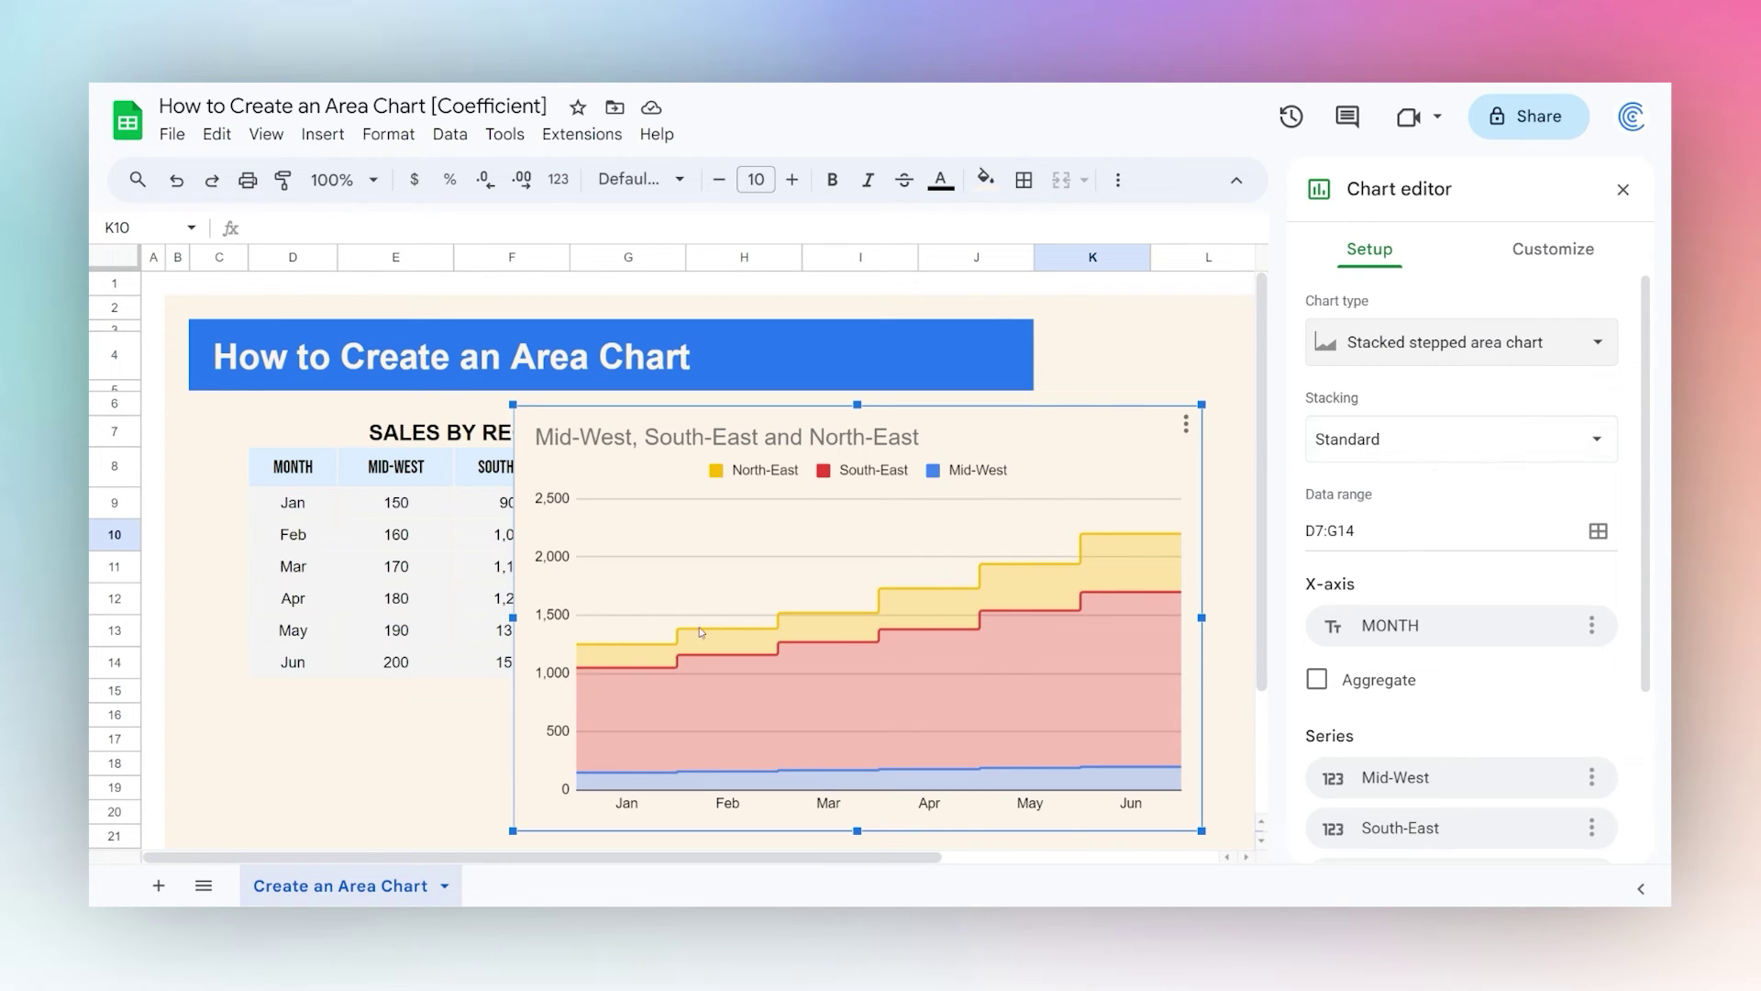
Close the chart editor and drag the chart off the table to its right.
click(491, 597)
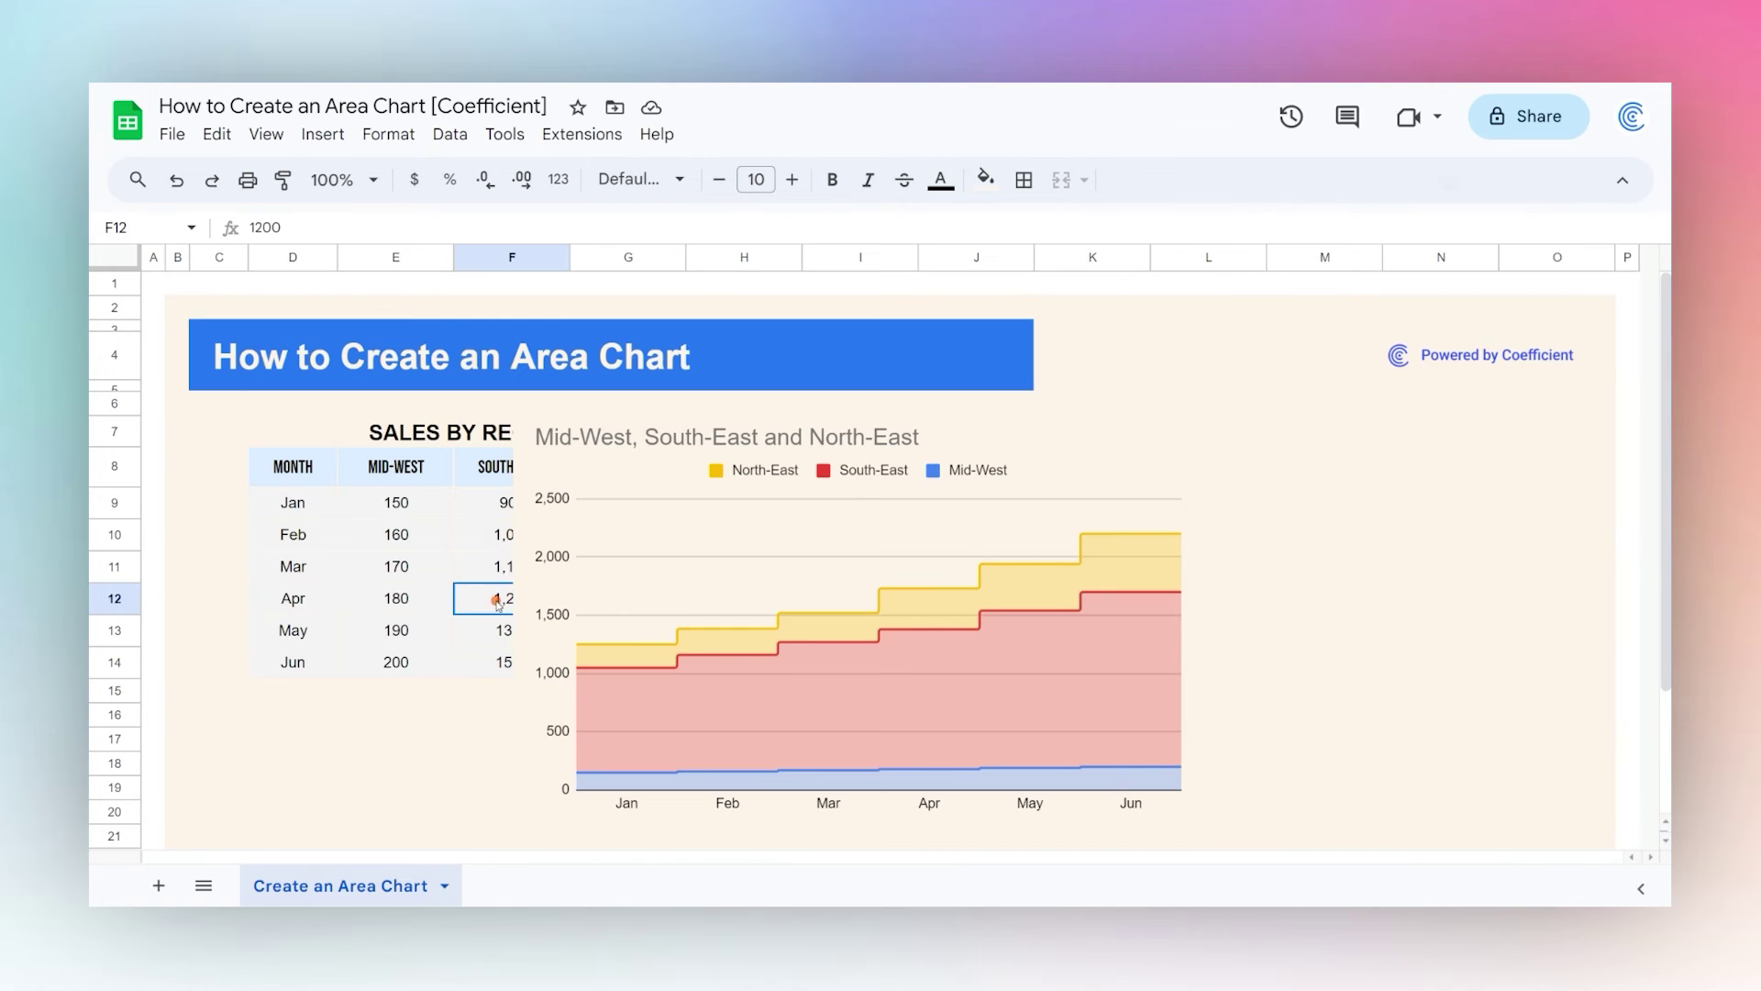
click(763, 456)
drag(681, 504, 859, 502)
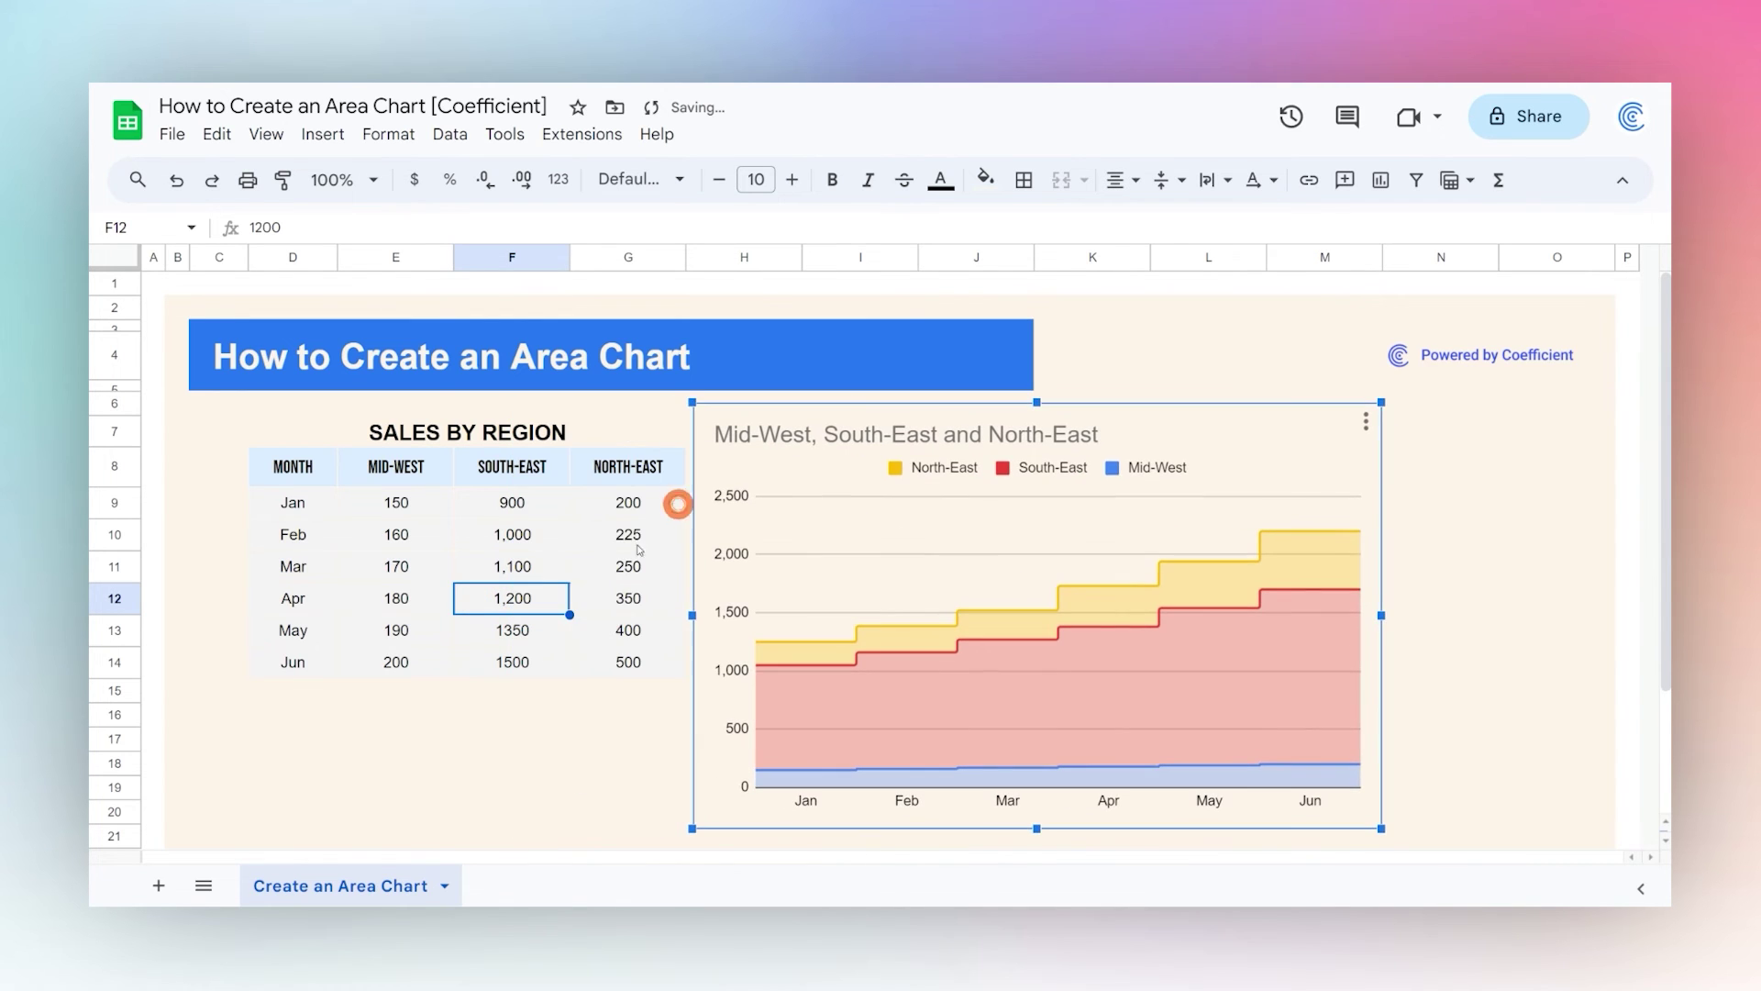
Test-change the April South-East value in F12 to 1900, then restore it to 1200.
click(499, 596)
text(1900)
key(Return)
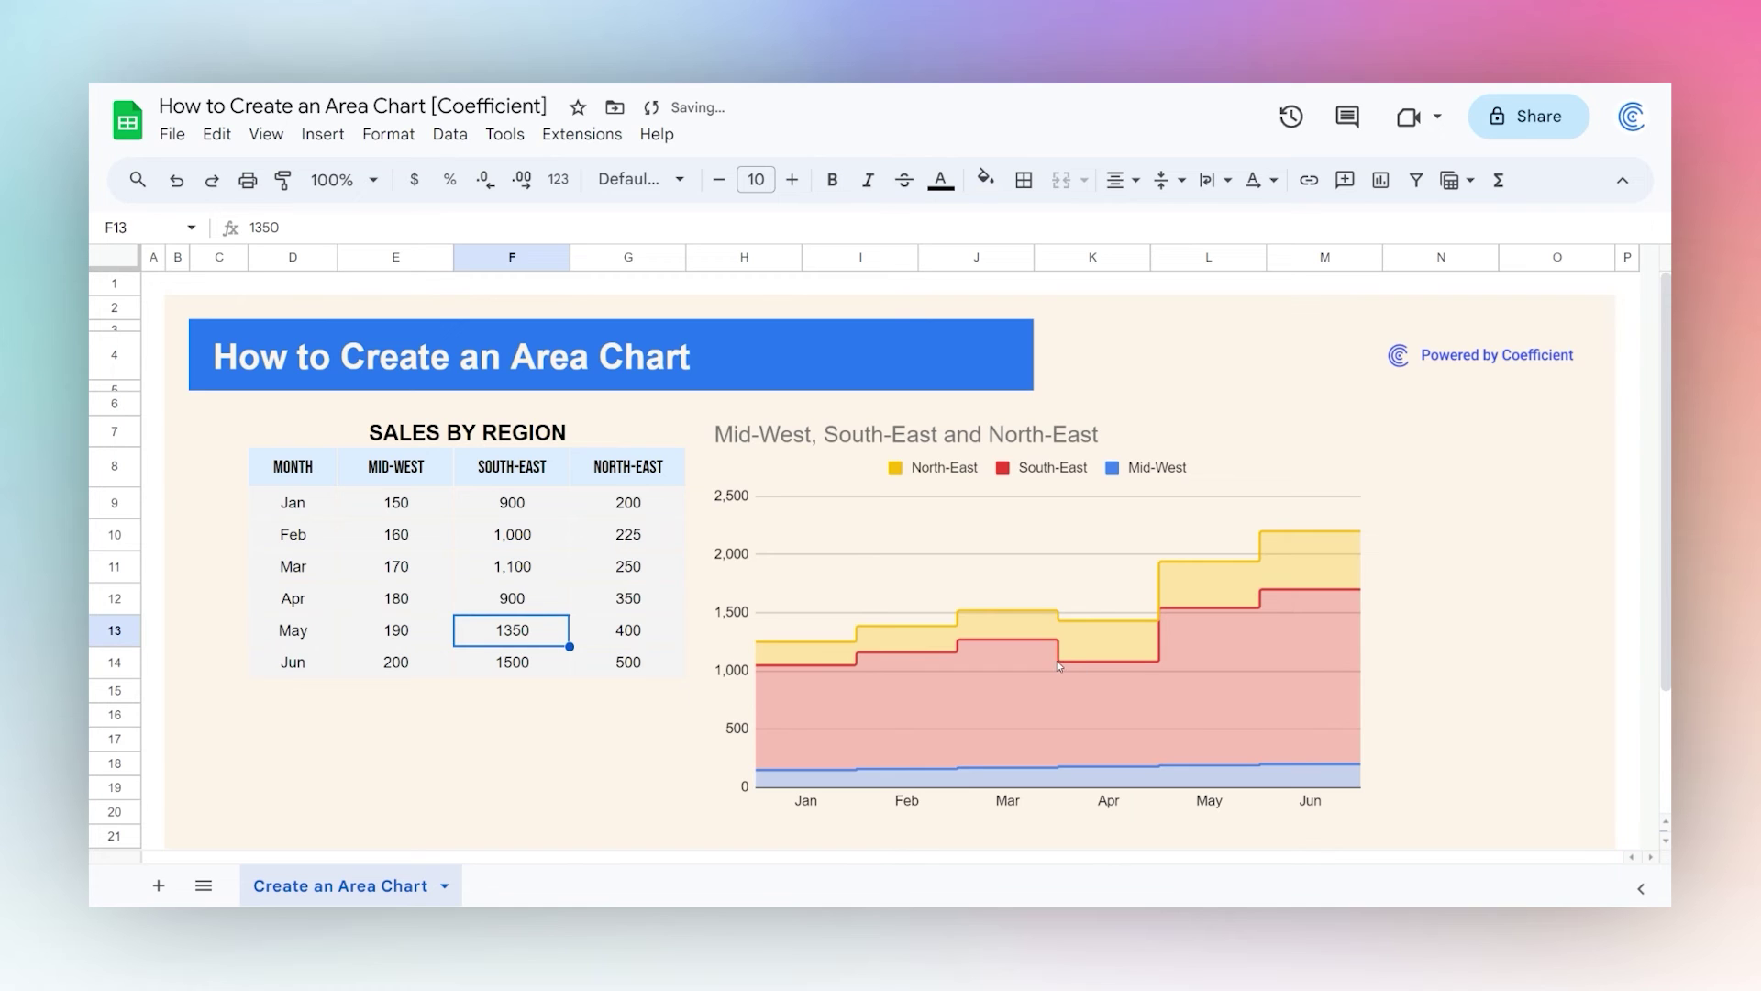
click(525, 598)
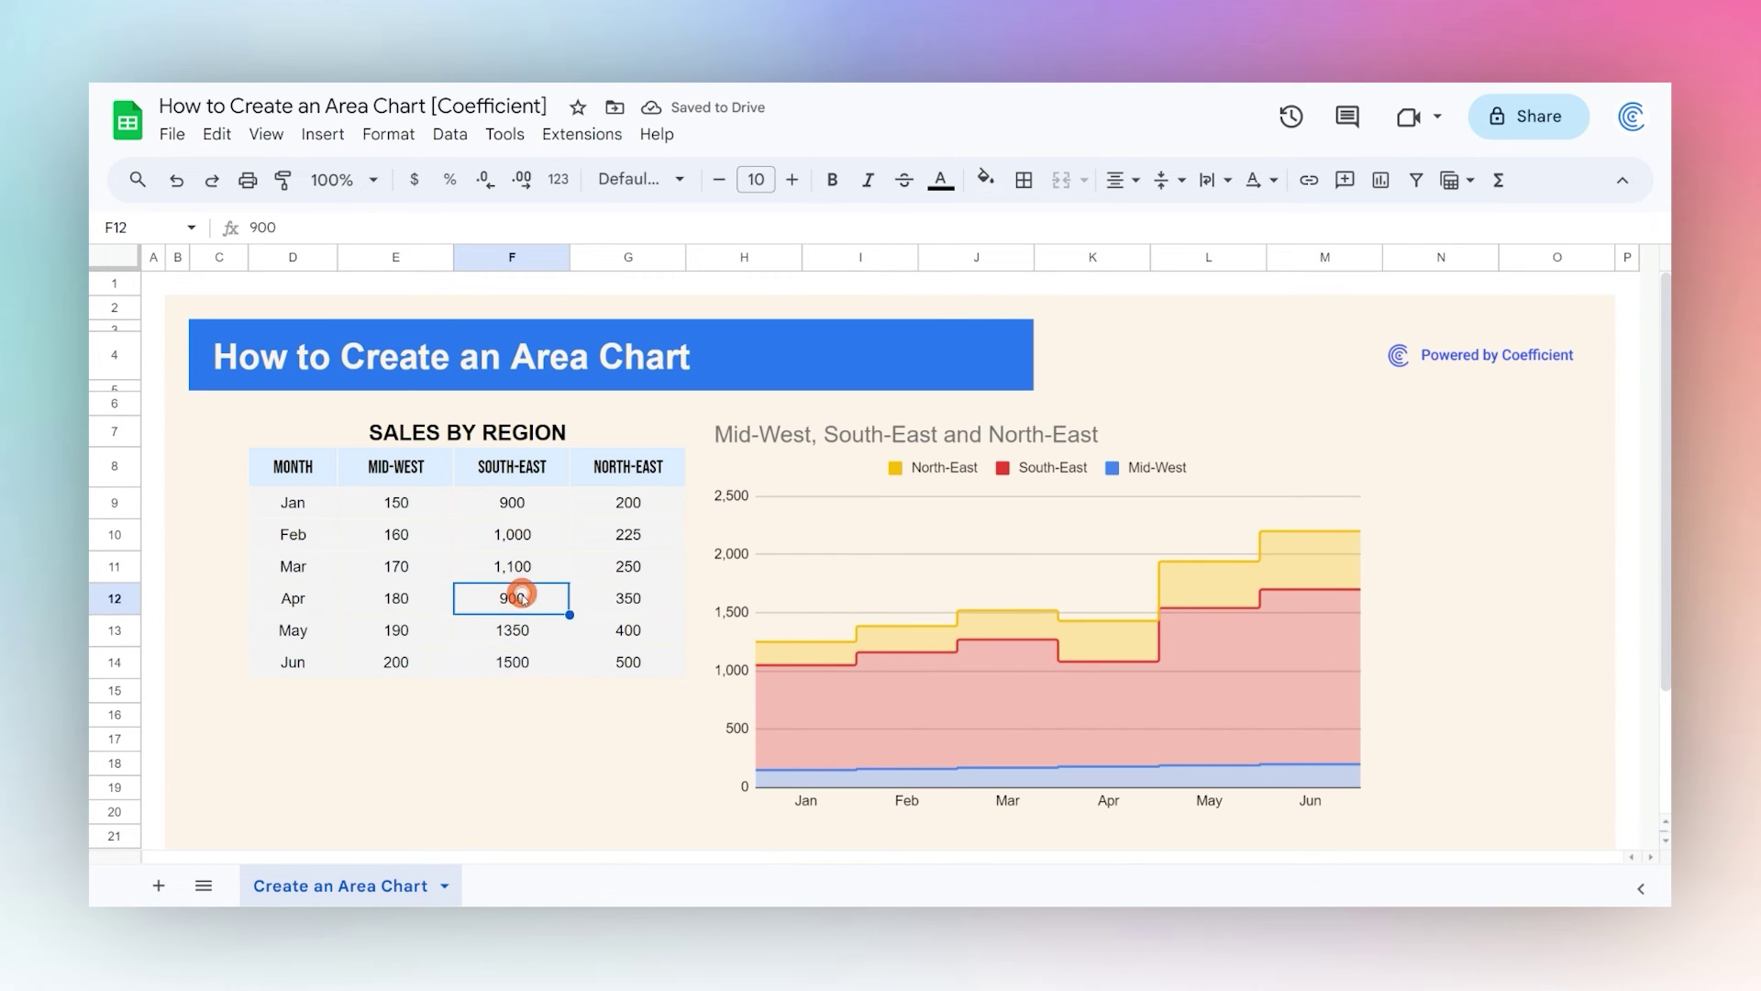
text(1200)
Nudge the chart into its final spot beside the table and hide the menus.
drag(997, 410, 1049, 431)
drag(1223, 457, 1225, 490)
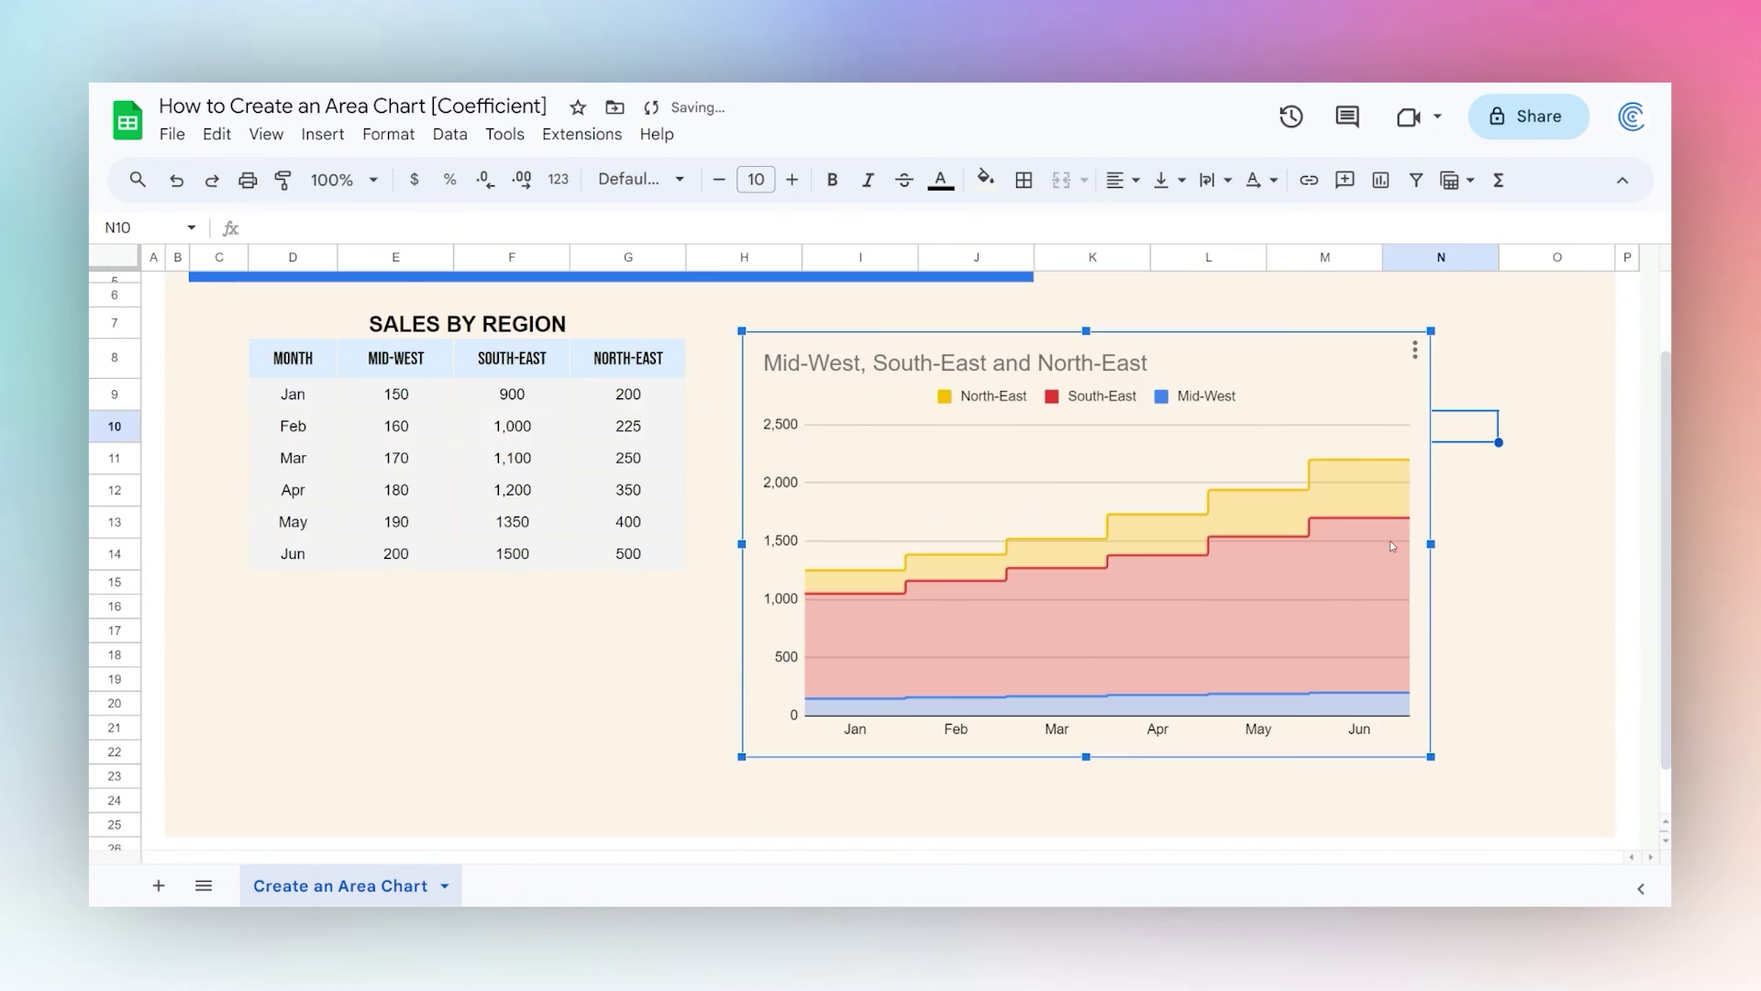
click(1467, 835)
key(ctrl+shift+f)
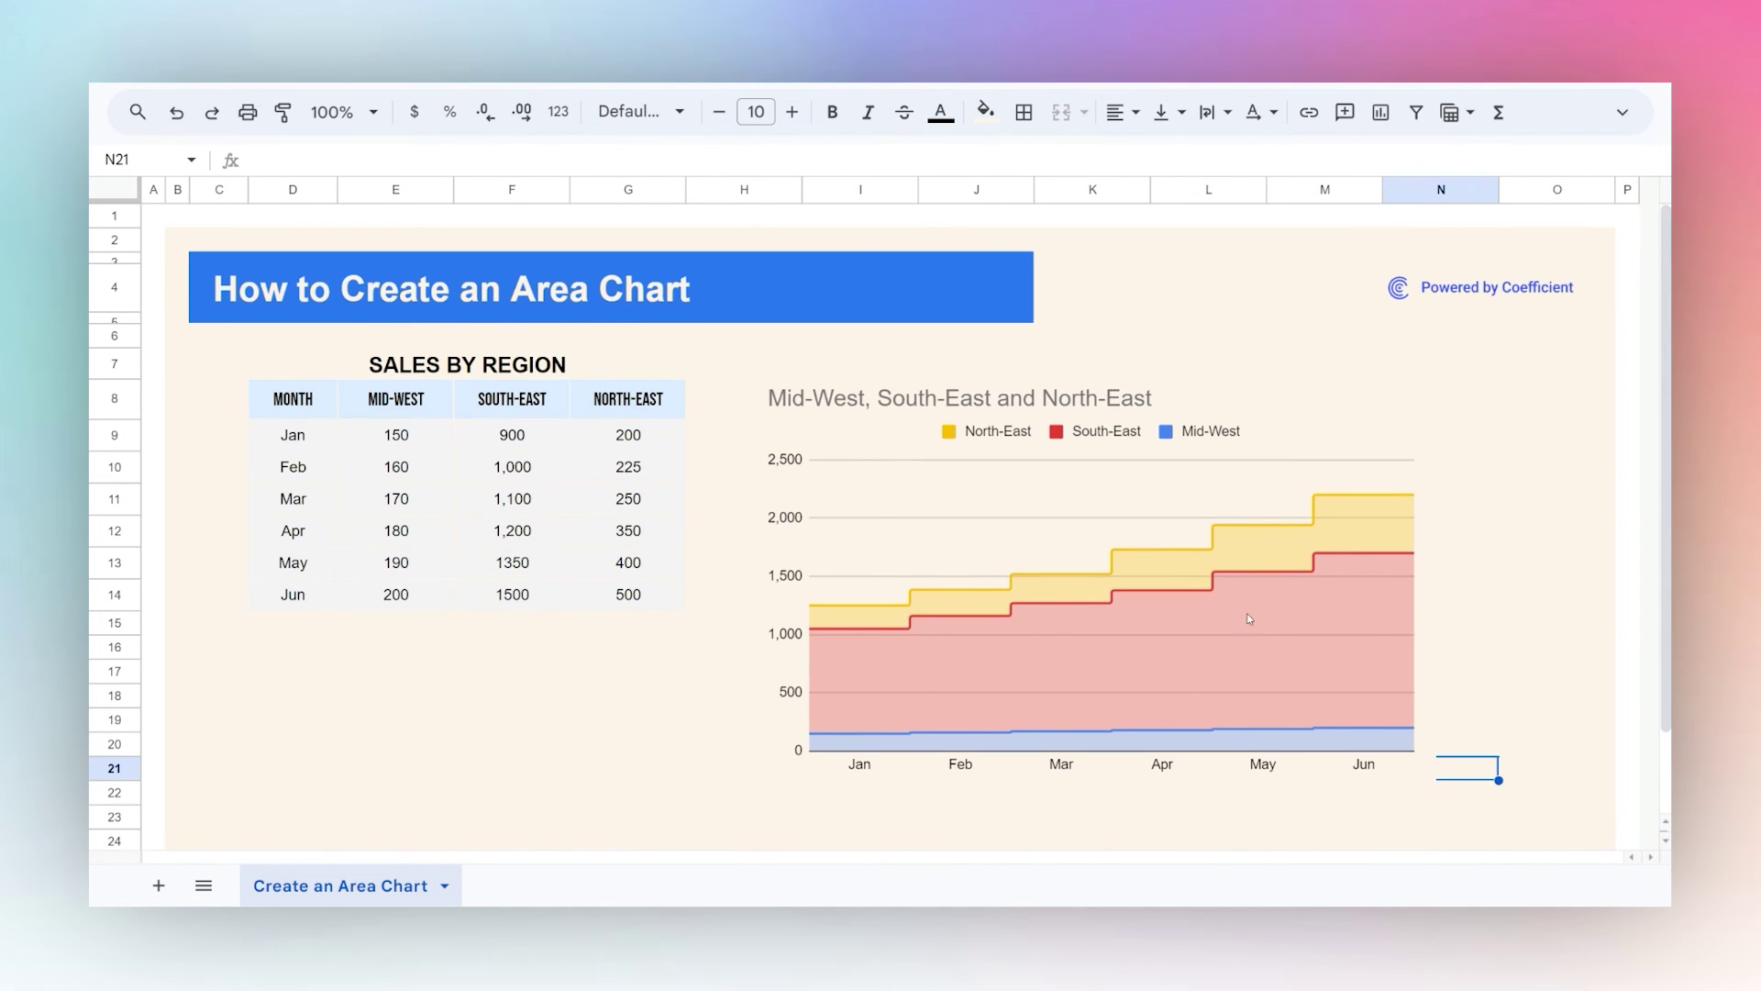
Change the chart type back to Stacked area chart and close the Chart editor.
double_click(1199, 587)
click(1383, 231)
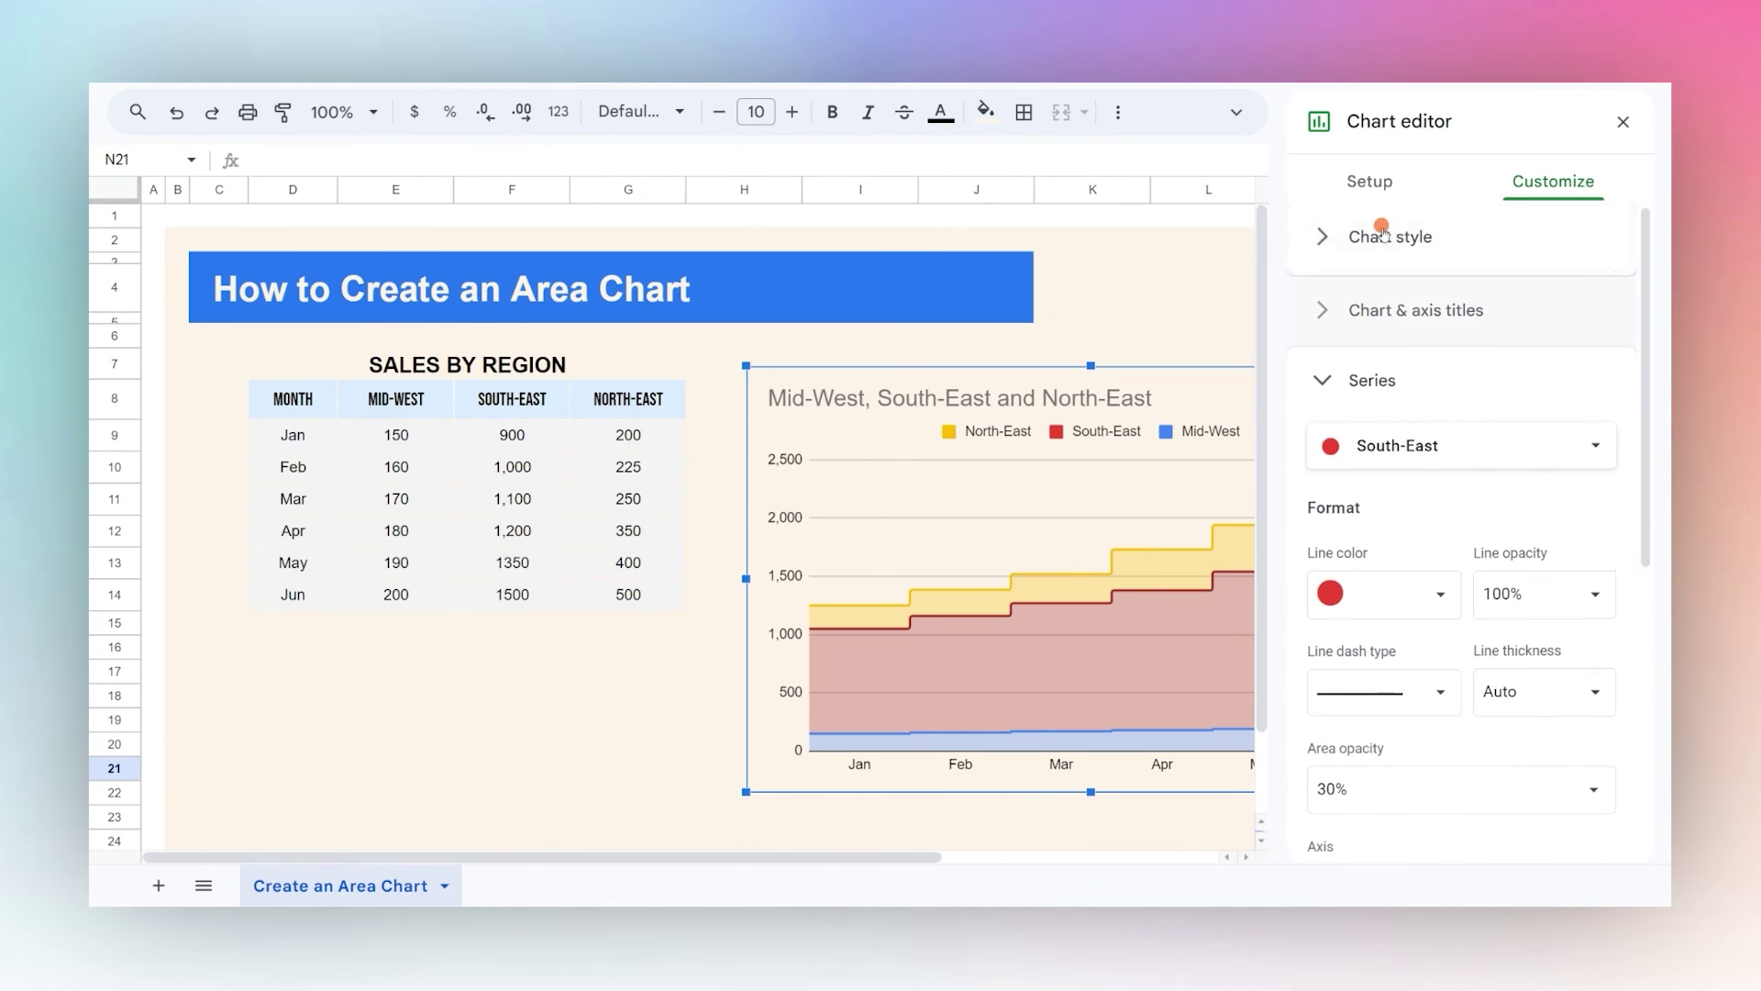
click(1367, 181)
click(1380, 273)
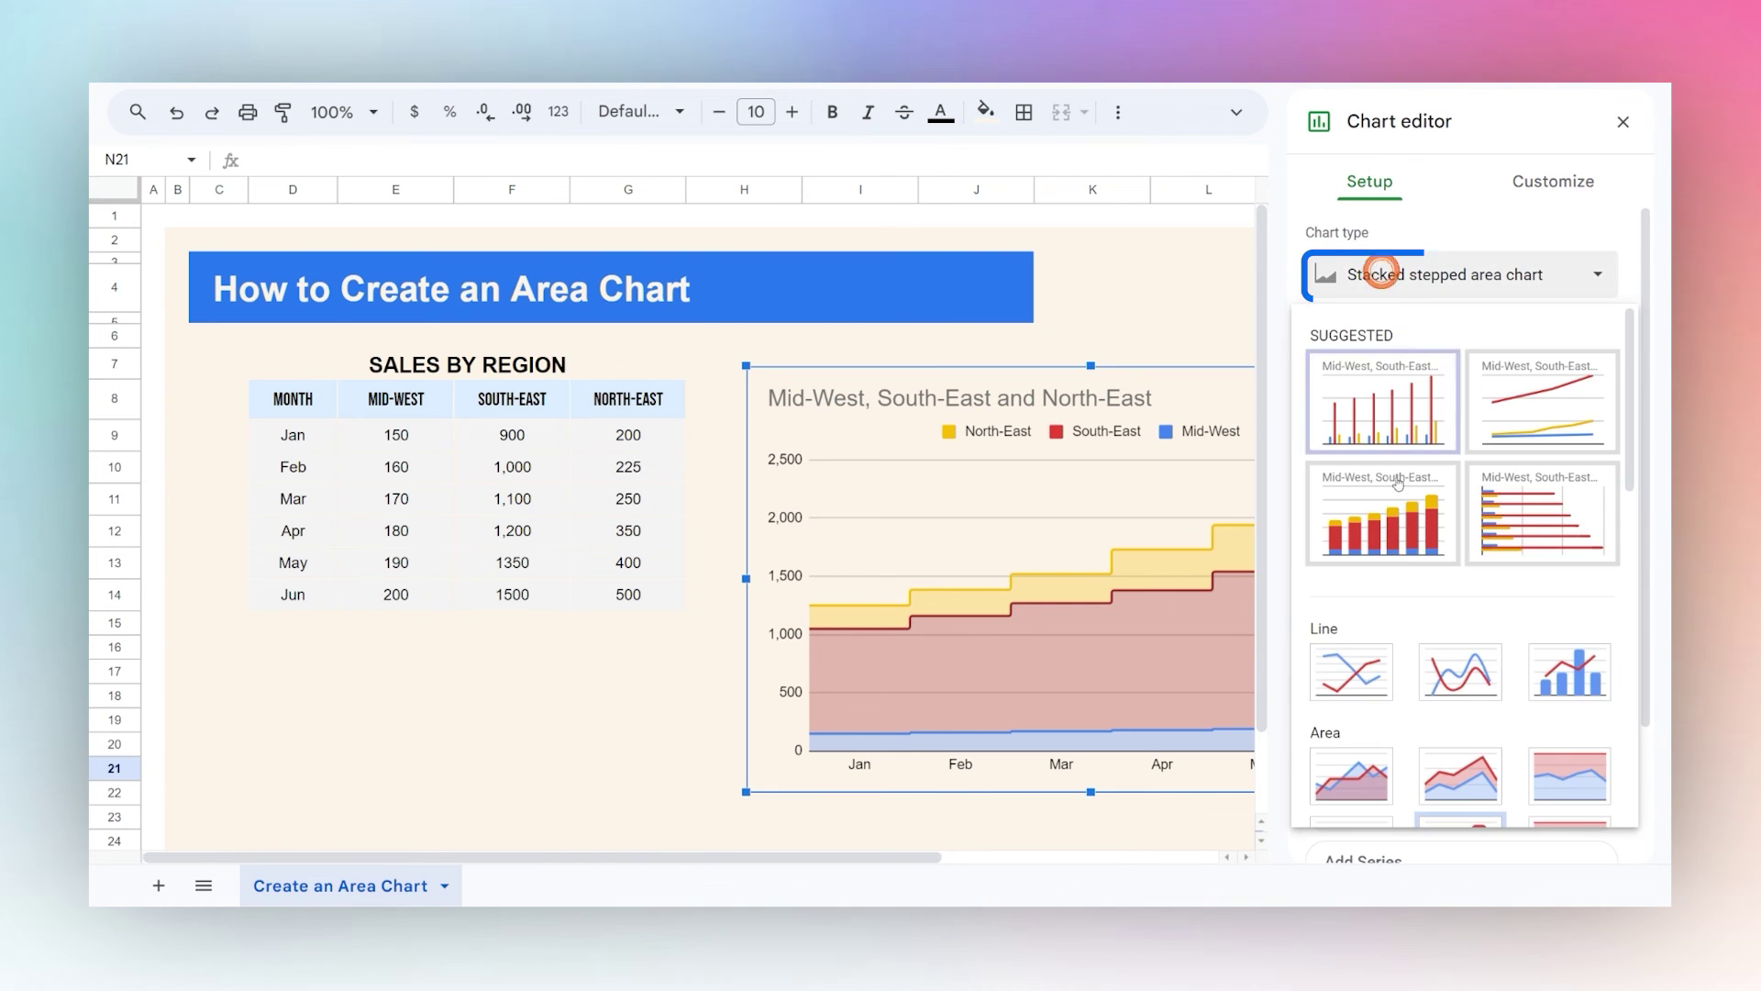
scroll(1412, 551, down, 2)
click(1445, 697)
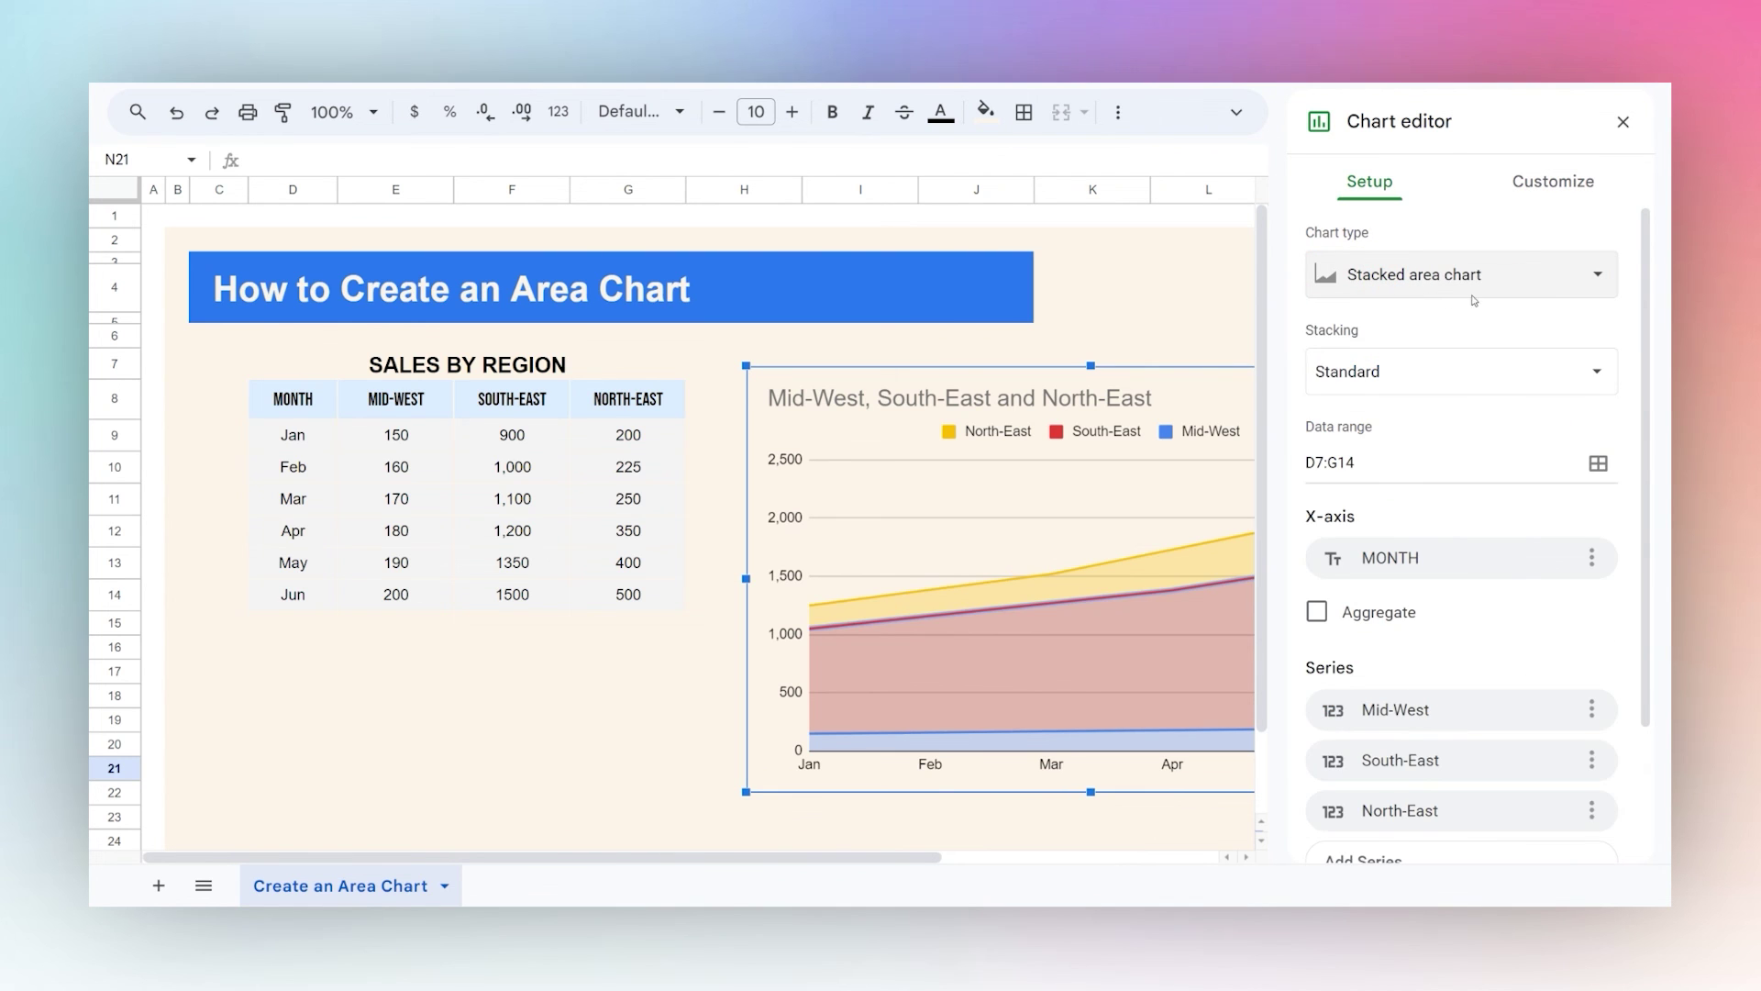
click(1623, 121)
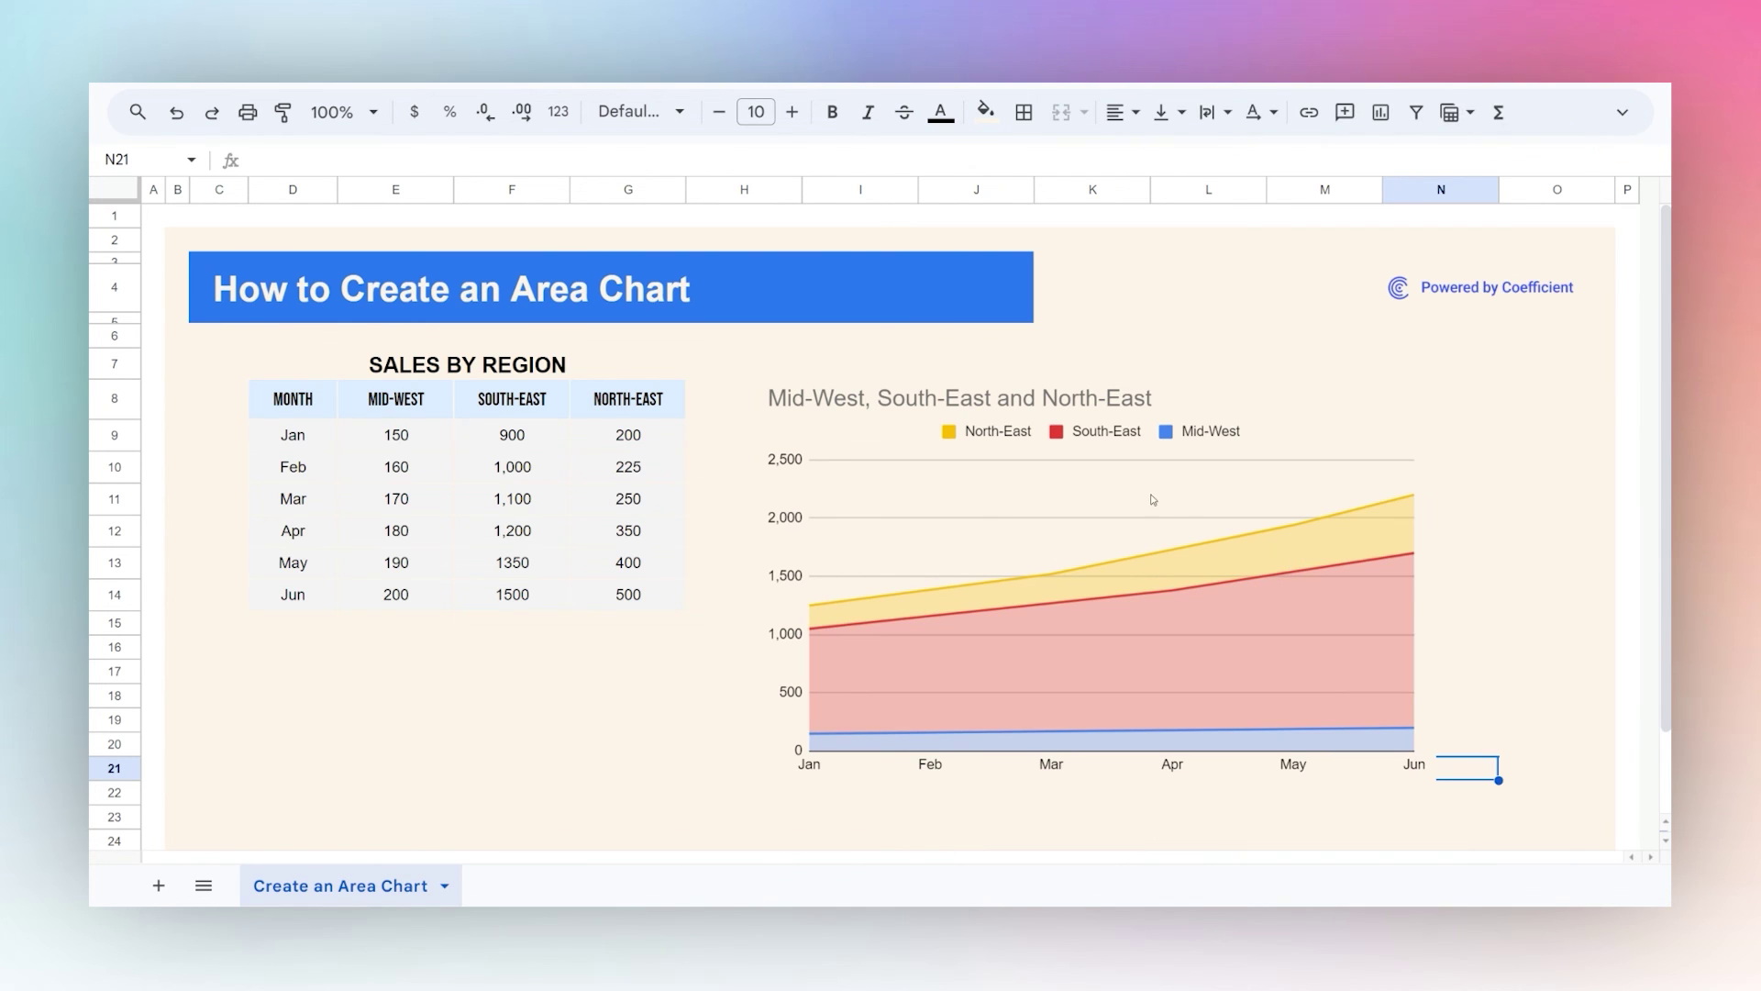
click(876, 516)
click(676, 669)
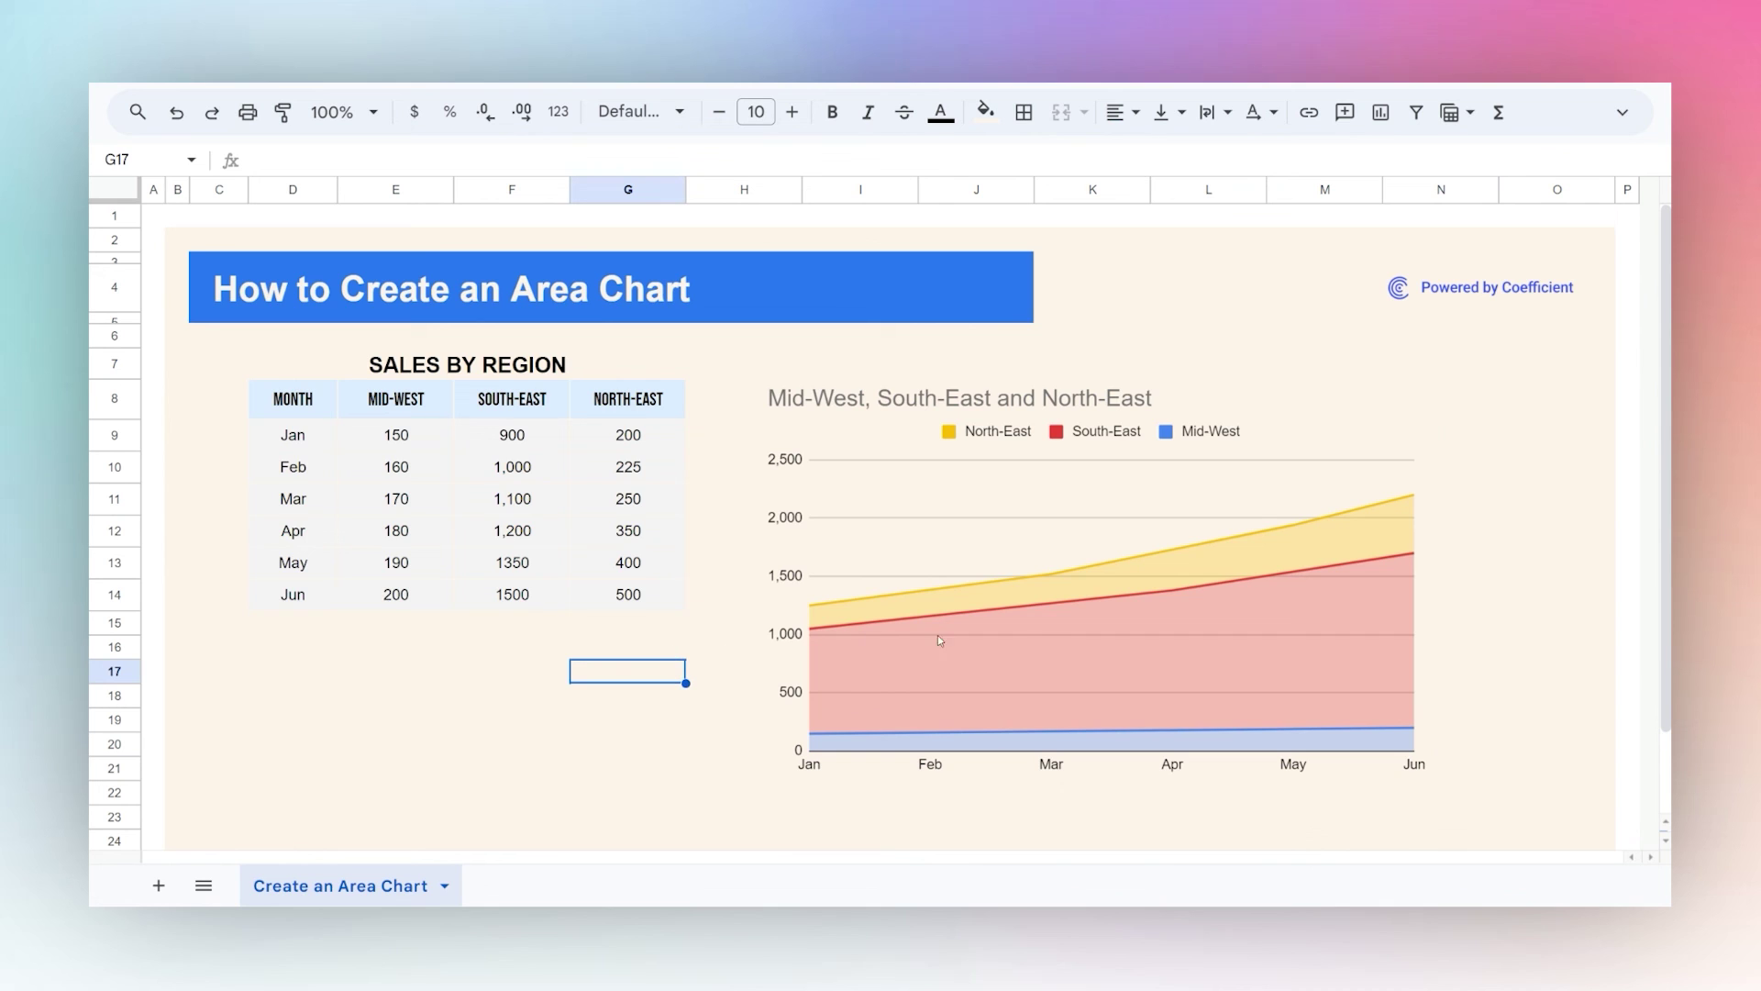